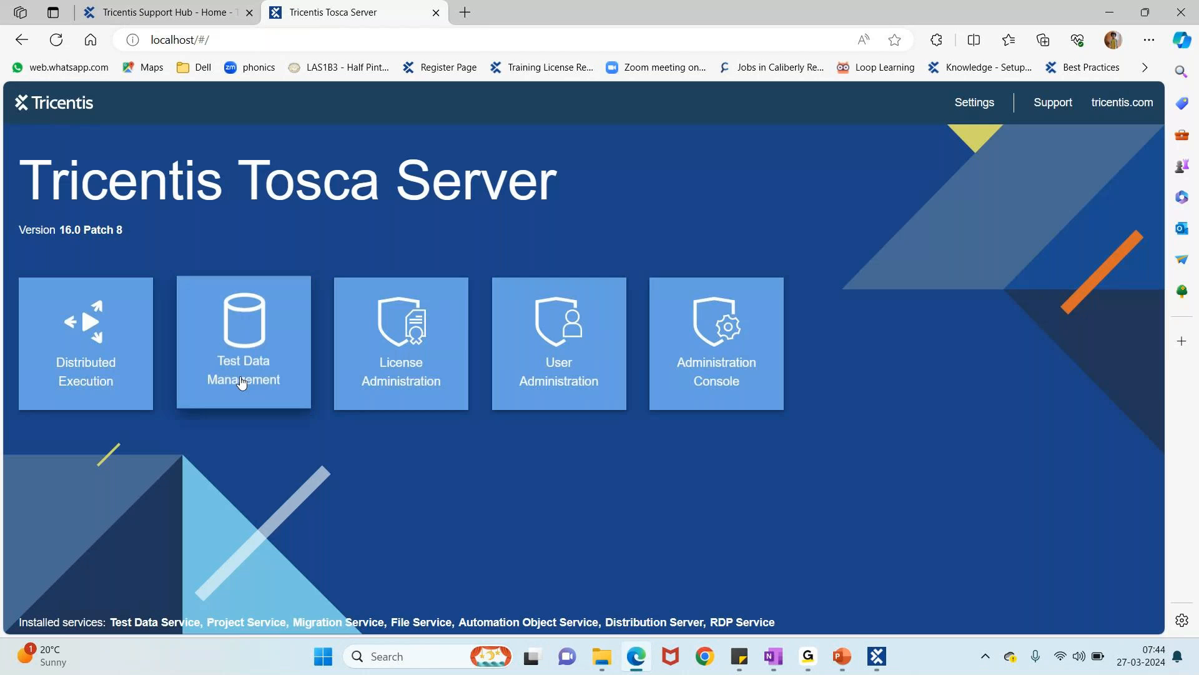
Step: Look through the Tosca Server's Test Data Management, License Administration and Administration Console pages, returning to the server home page
click(248, 325)
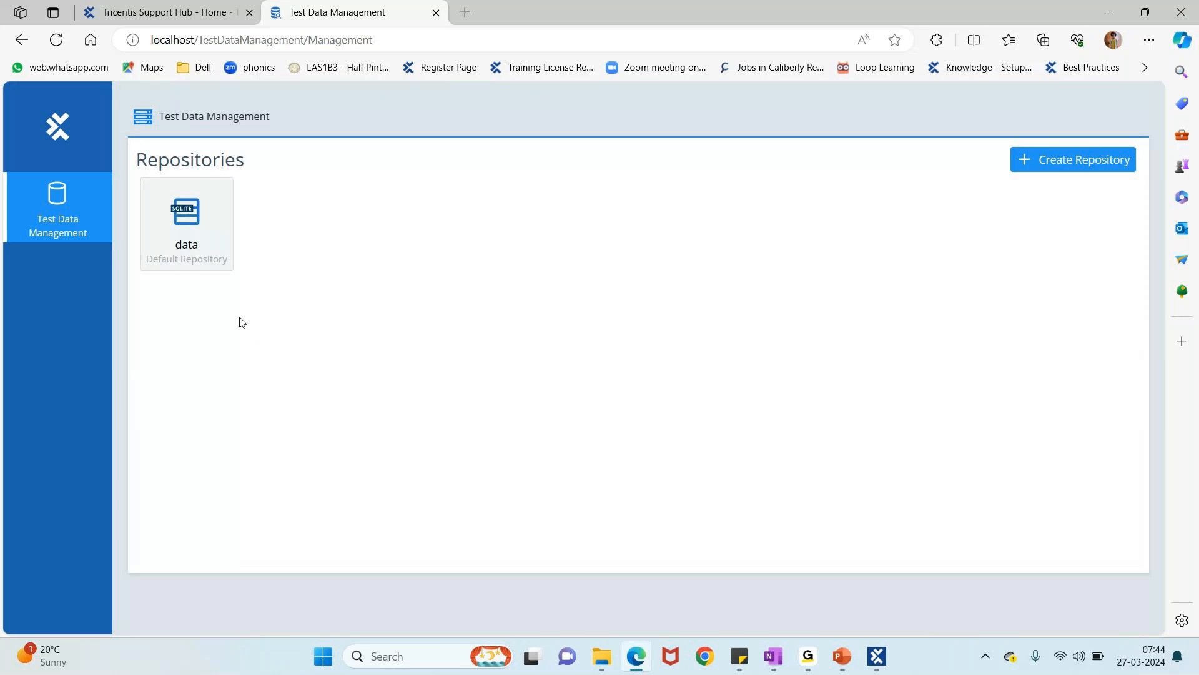
click(53, 126)
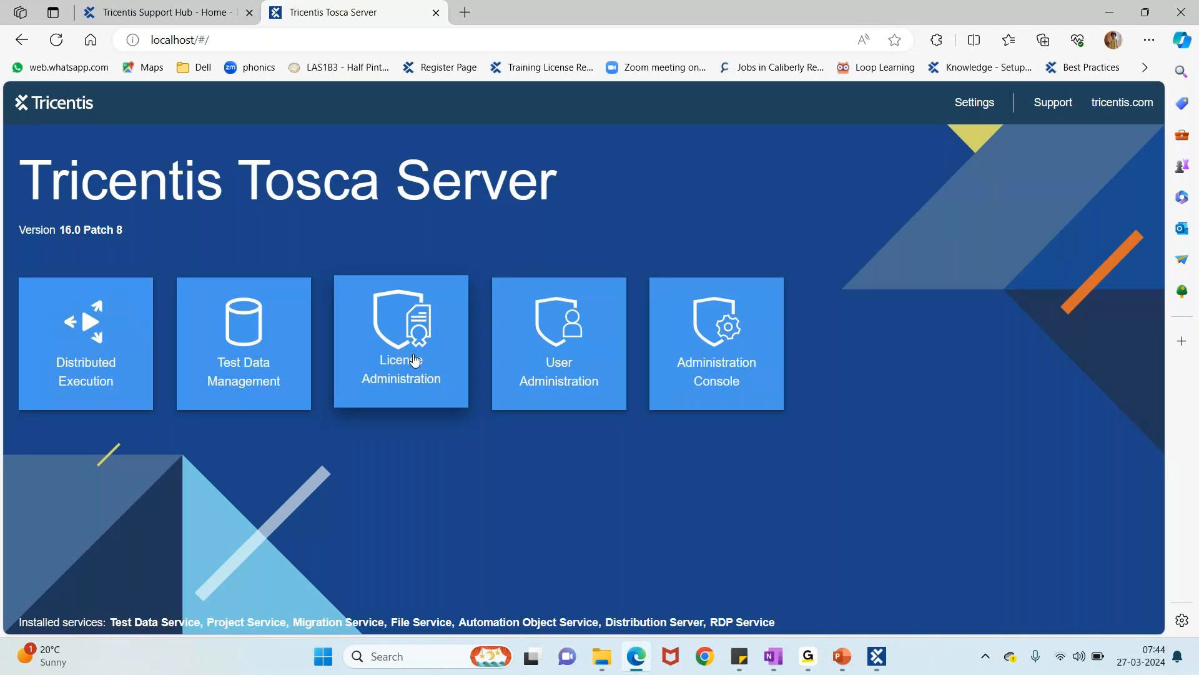
click(414, 360)
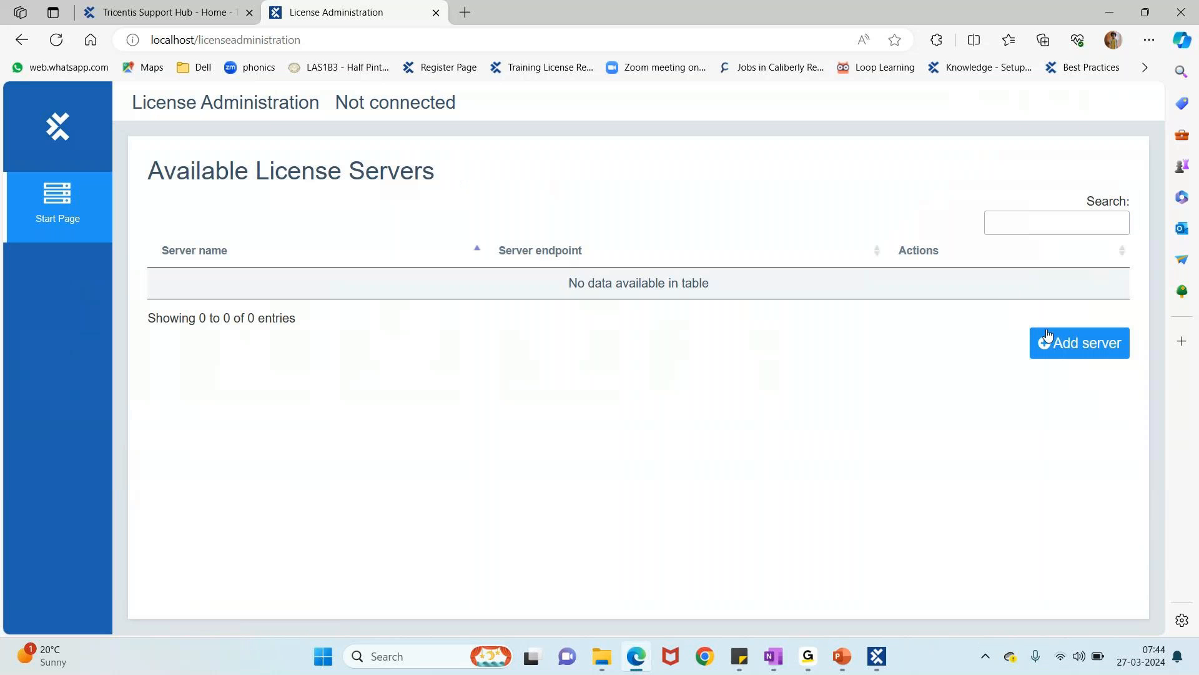
click(45, 131)
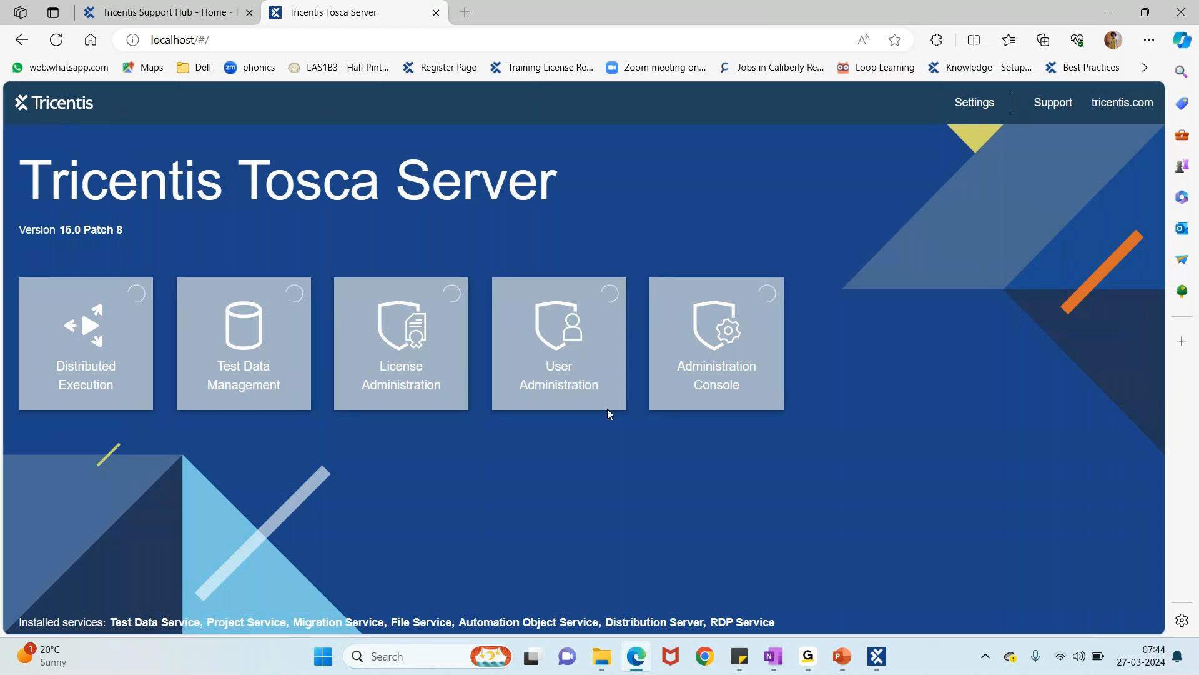
click(722, 351)
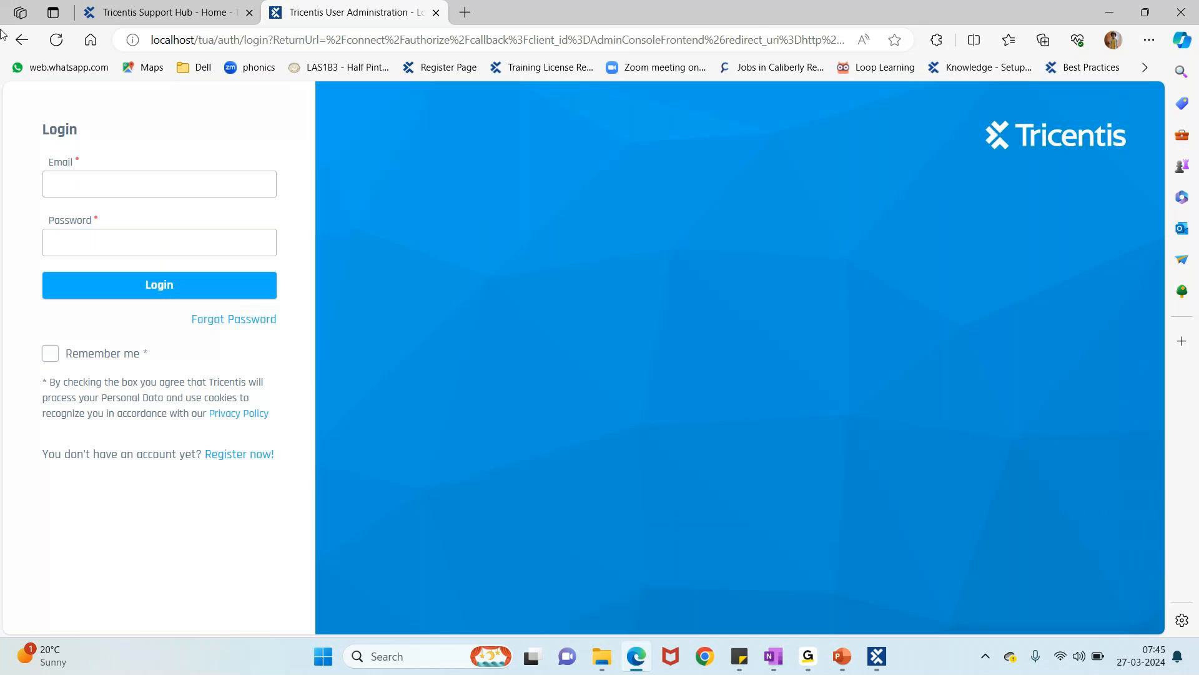
click(22, 43)
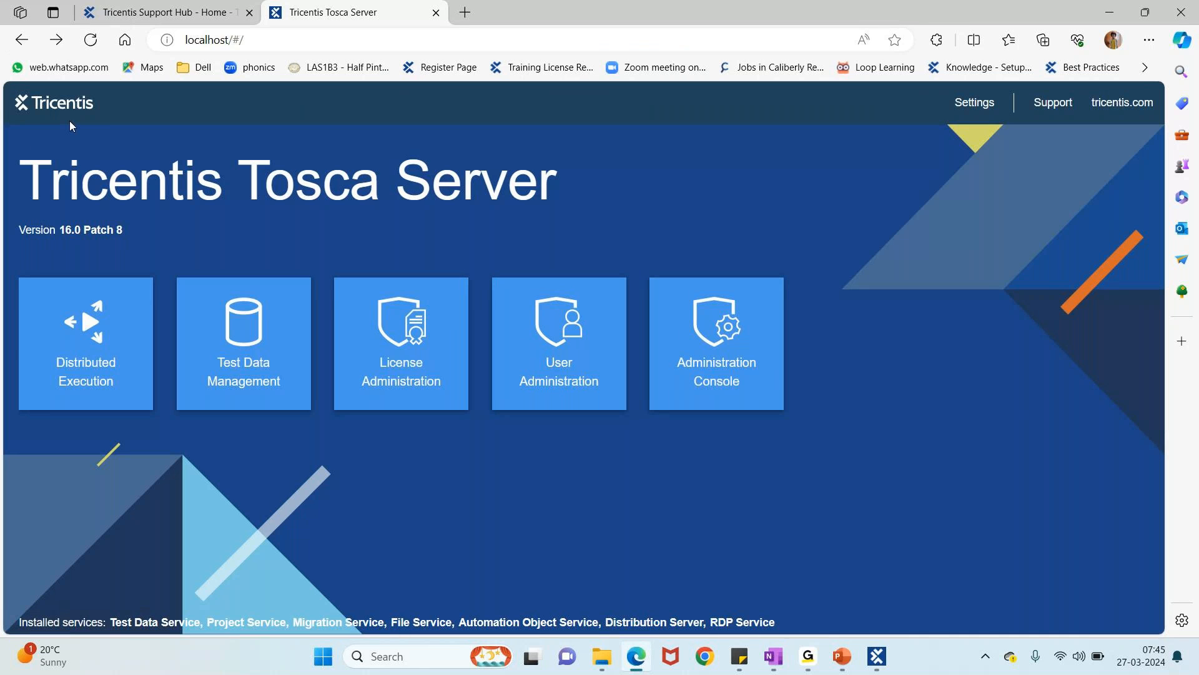
Step: Switch to Tosca Commander, show the test cases and collapse the folder tree to widen the Exercise 20 - Business Parameters details
click(875, 649)
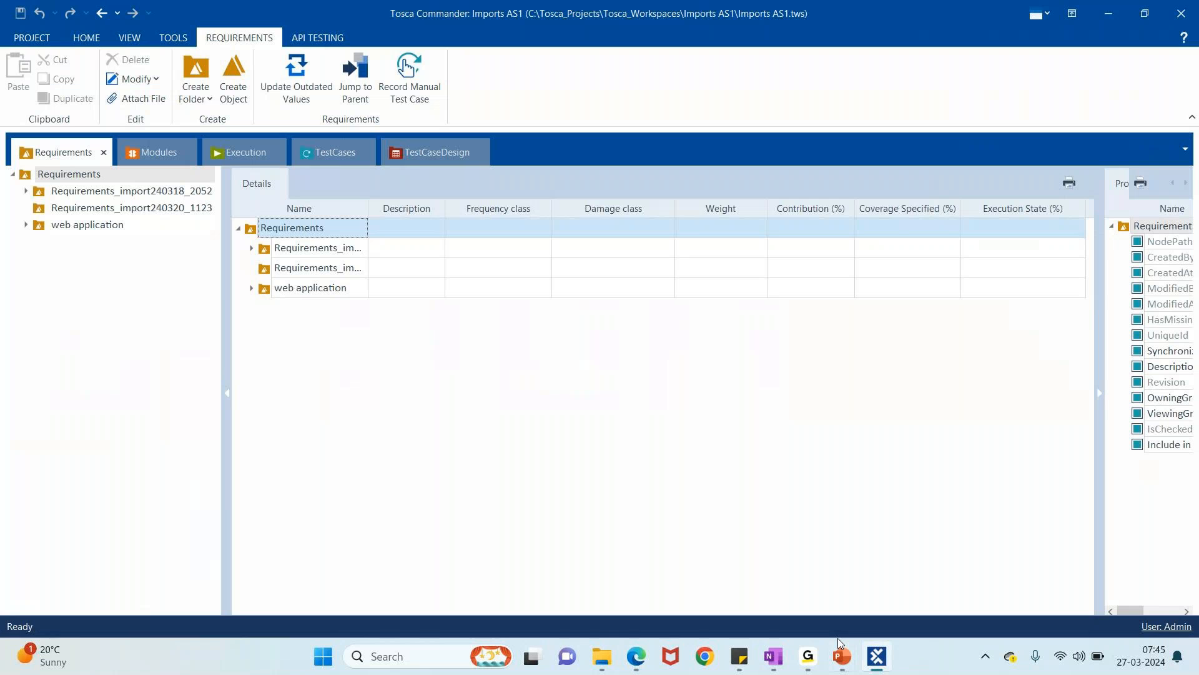
click(312, 156)
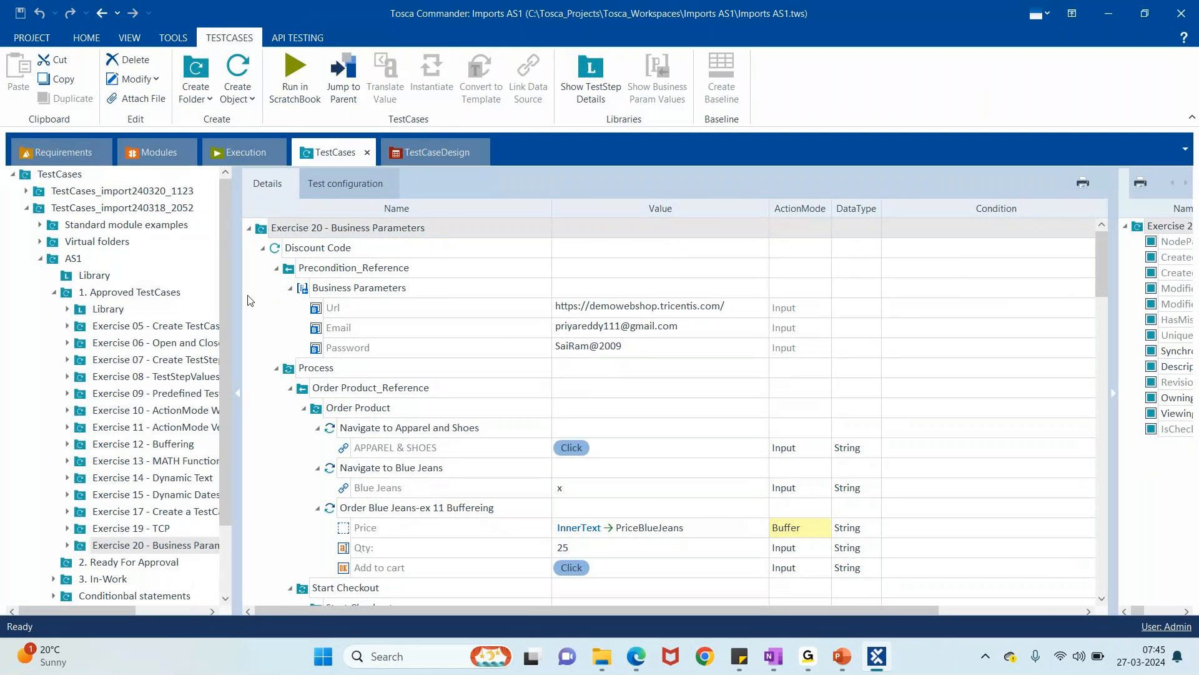
click(237, 393)
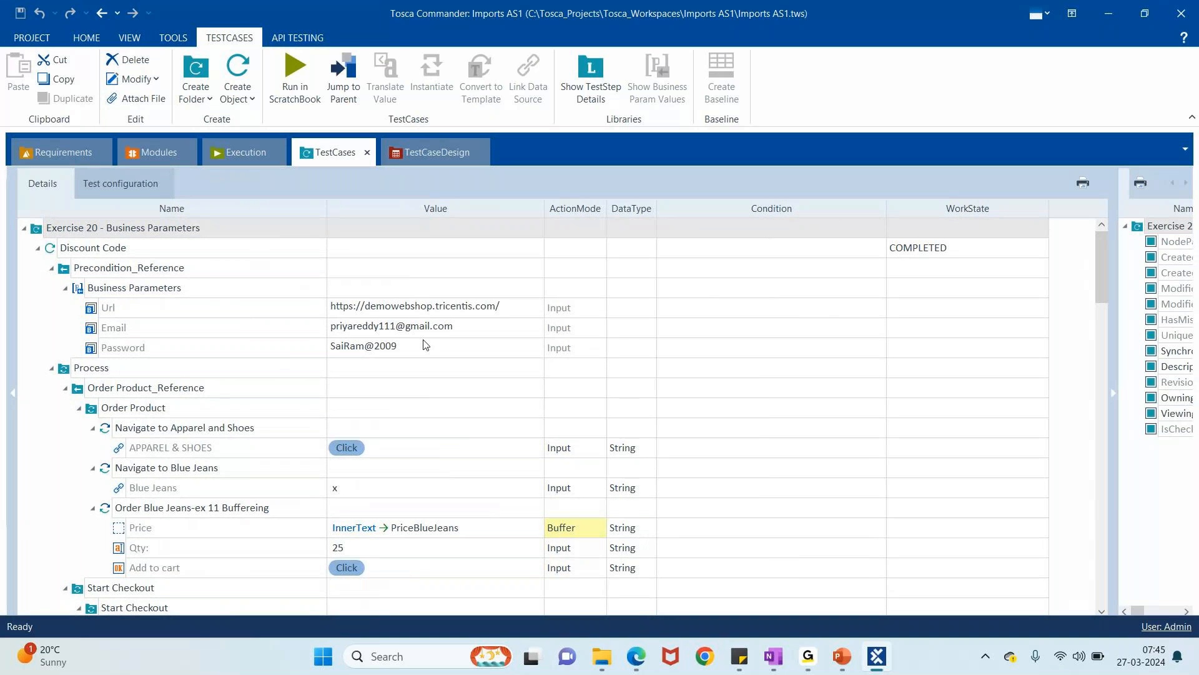
Step: Examine the Discount Code test case's steps, from the precondition through ordering, checkout and price verification to the postcondition
scroll(423, 345, down, 20)
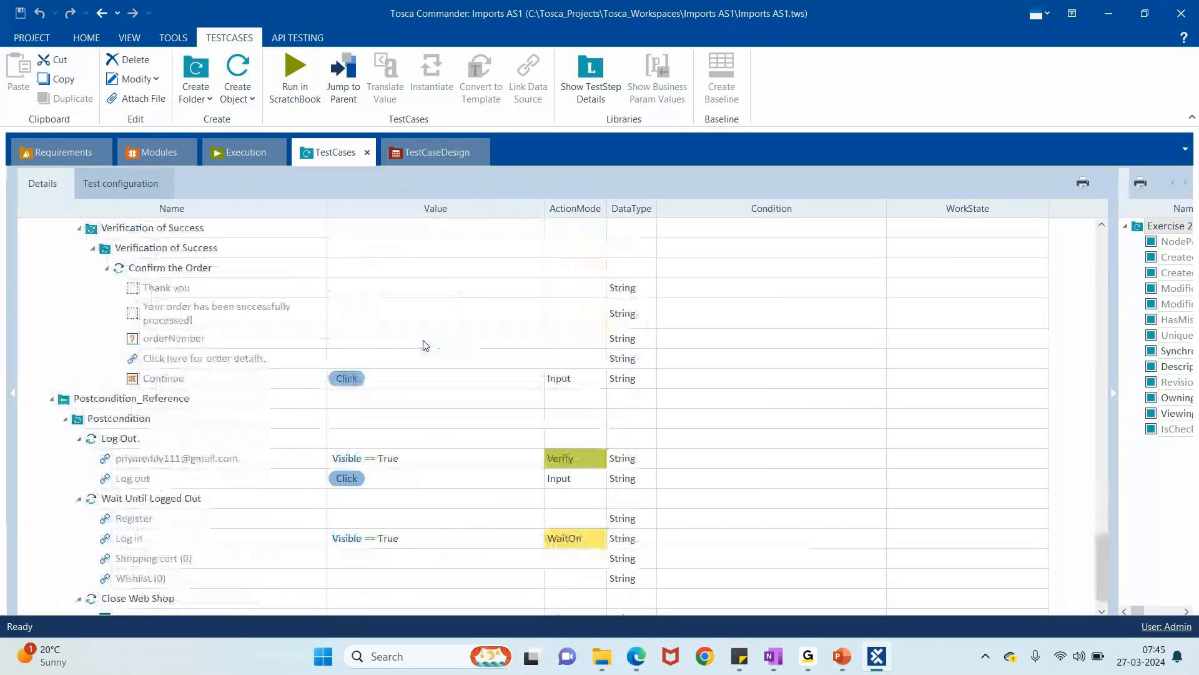
scroll(424, 345, up, 10)
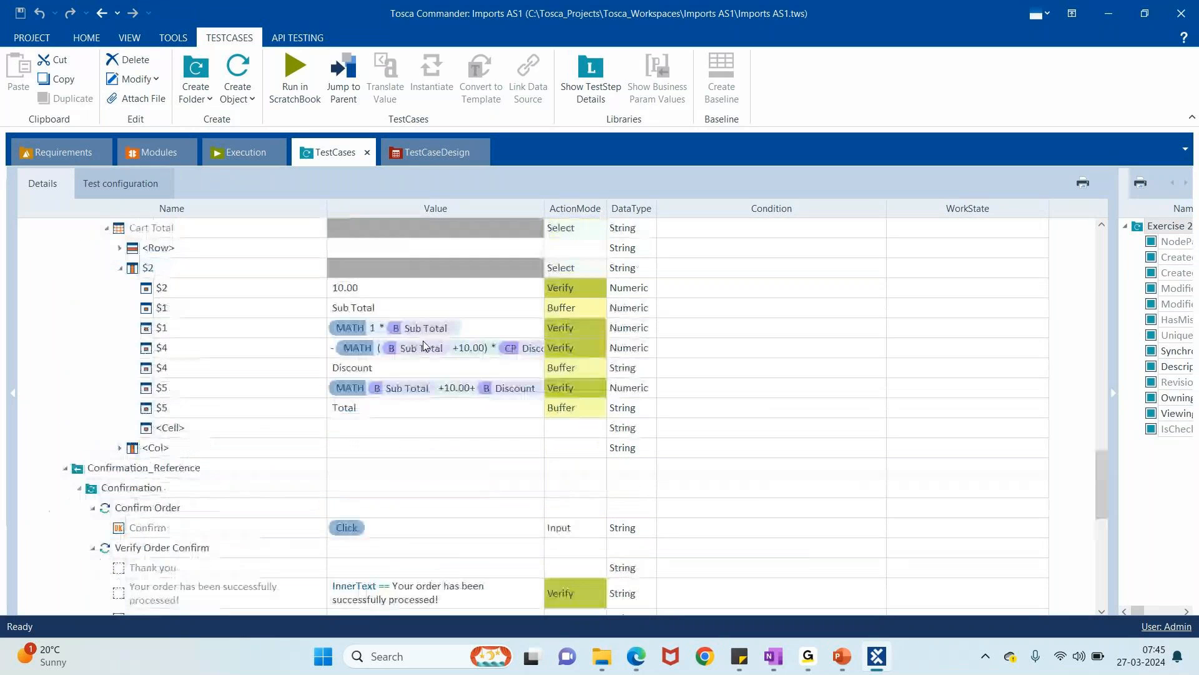
scroll(423, 345, up, 10)
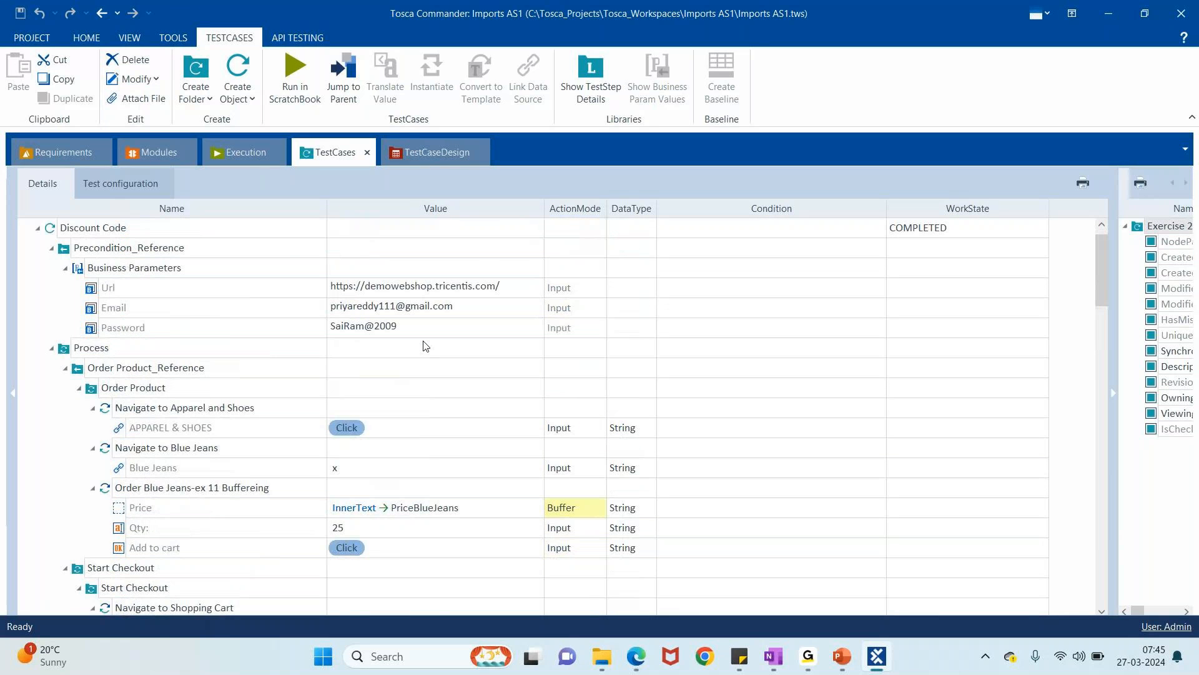
scroll(424, 345, up, 1)
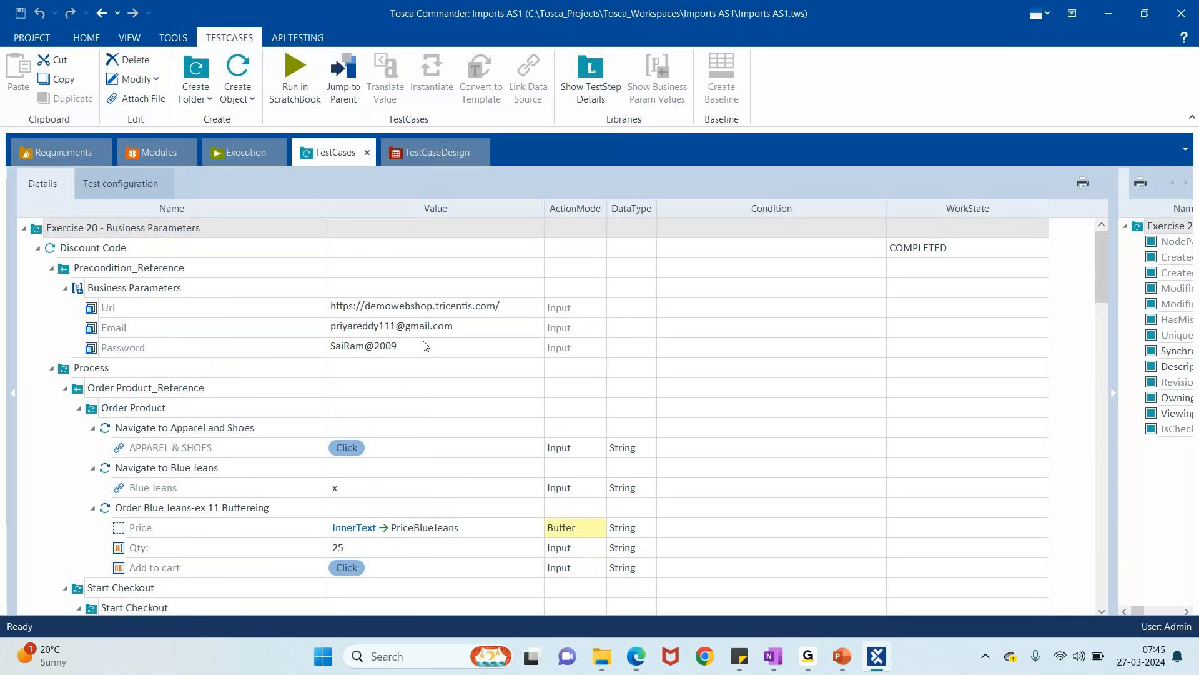
scroll(426, 346, down, 10)
scroll(425, 345, down, 5)
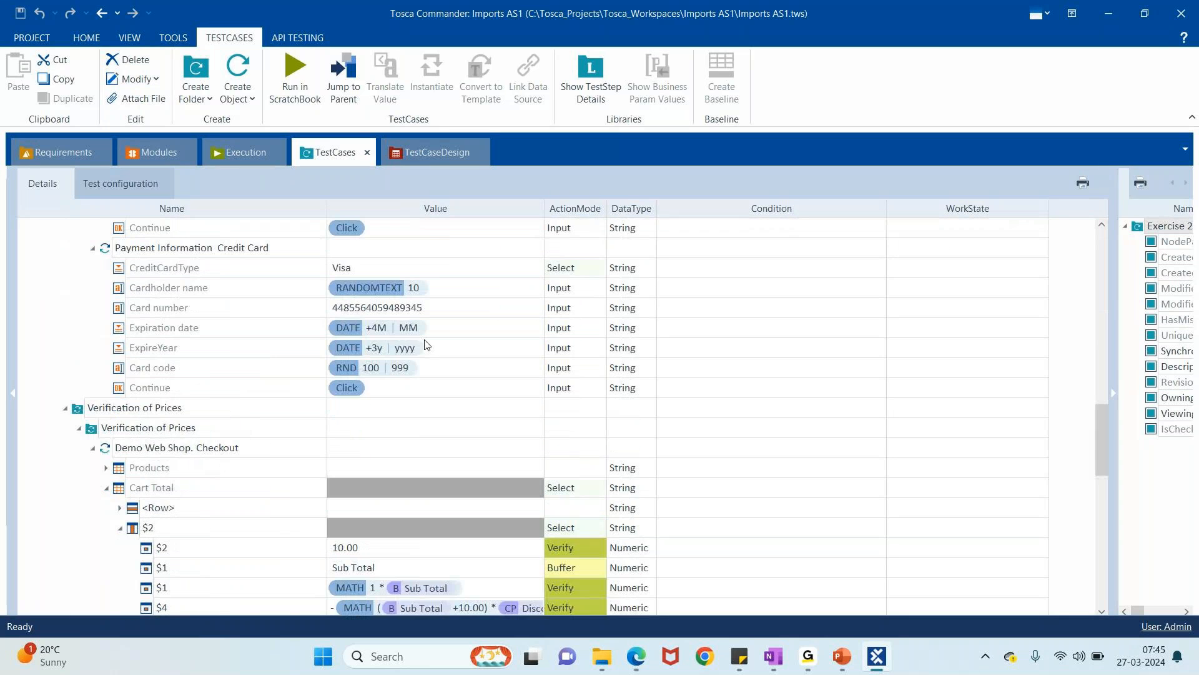
scroll(425, 345, down, 8)
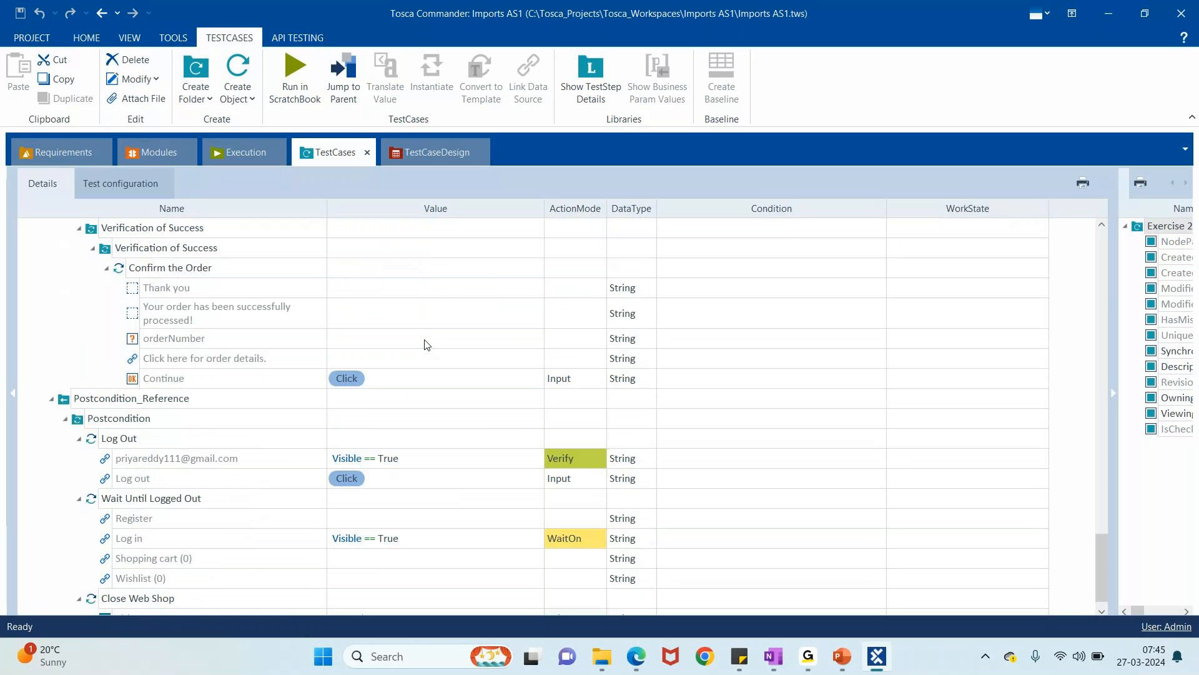
scroll(426, 344, up, 8)
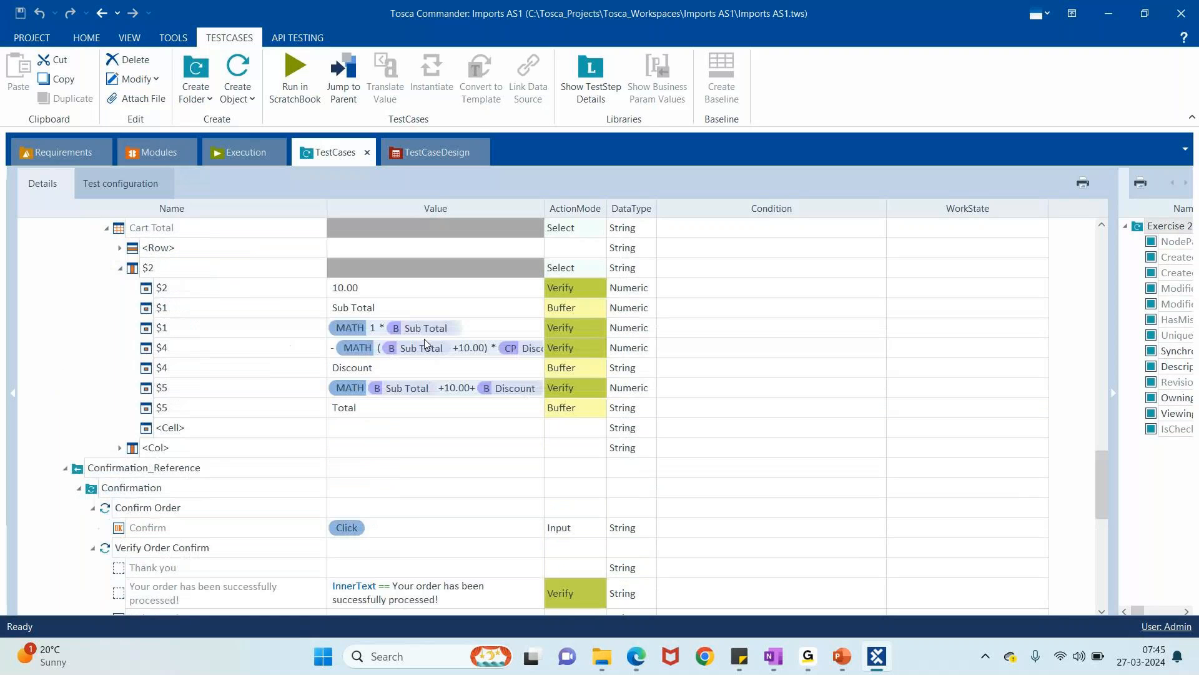
scroll(425, 340, up, 7)
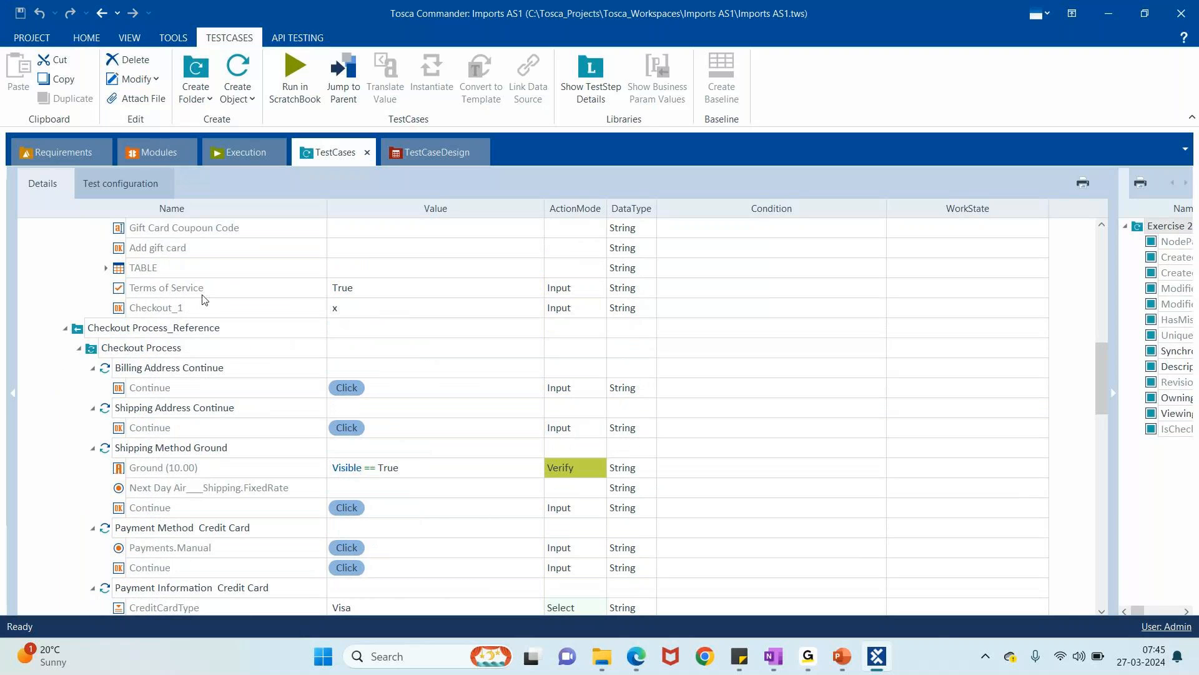
scroll(202, 299, up, 8)
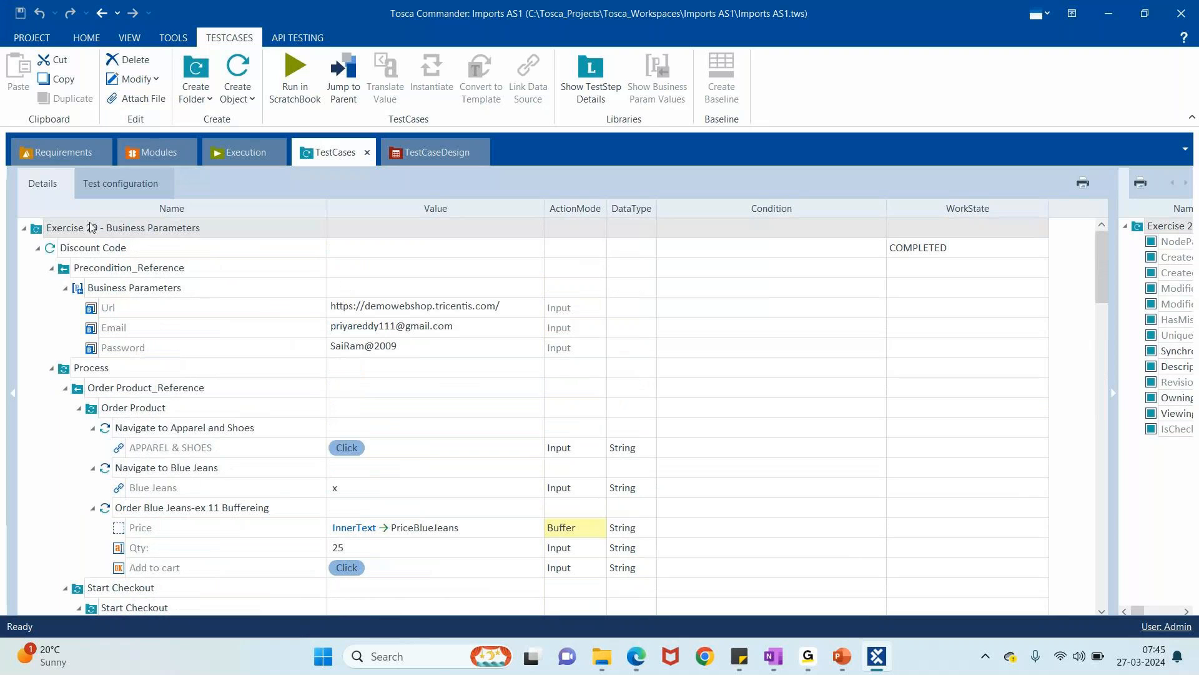
Step: Run the Discount Code test case of Exercise 20 - Business Parameters in ScratchBook
right_click(92, 227)
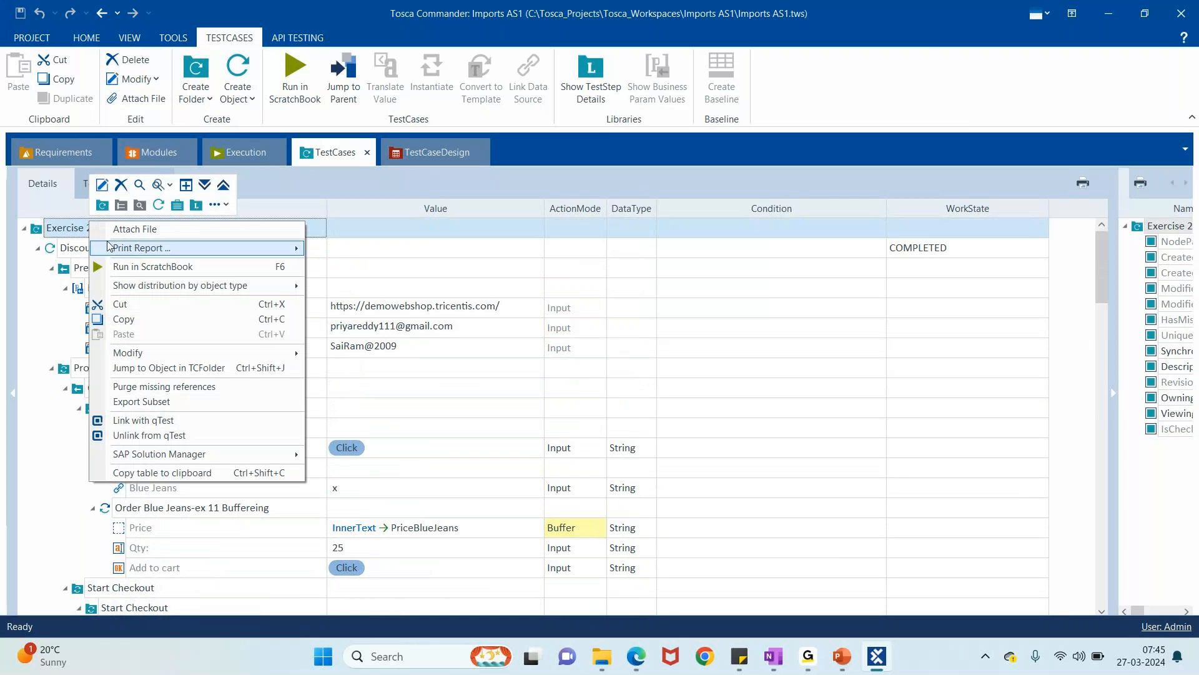
right_click(82, 248)
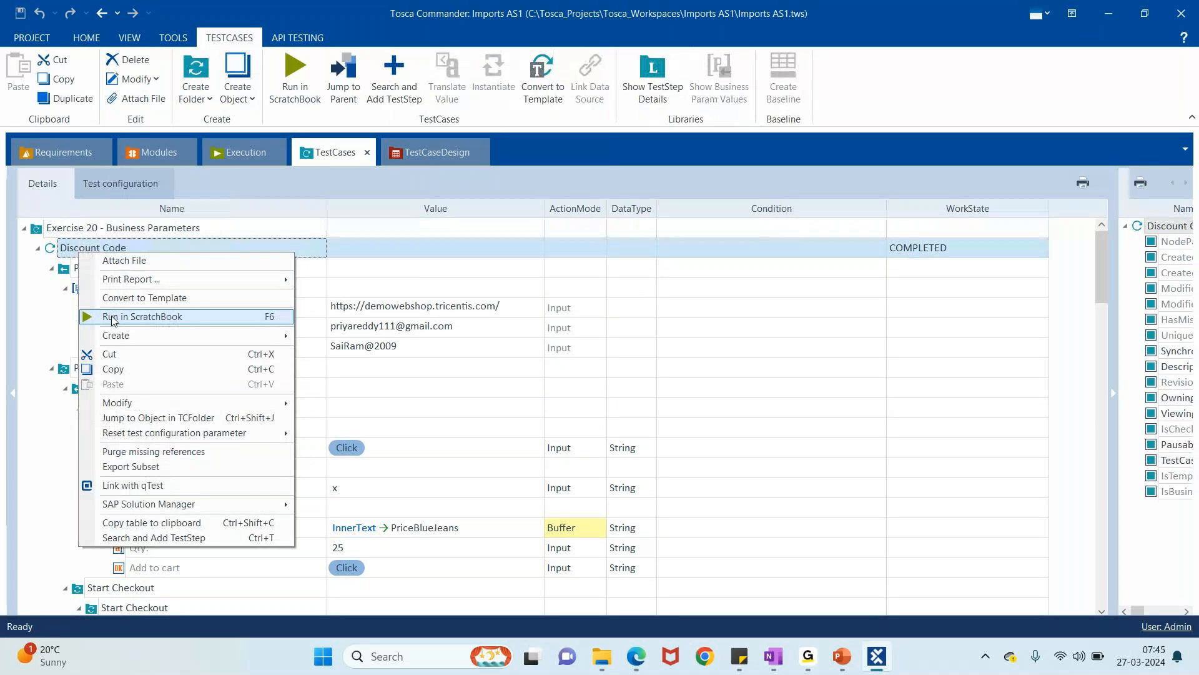
click(112, 316)
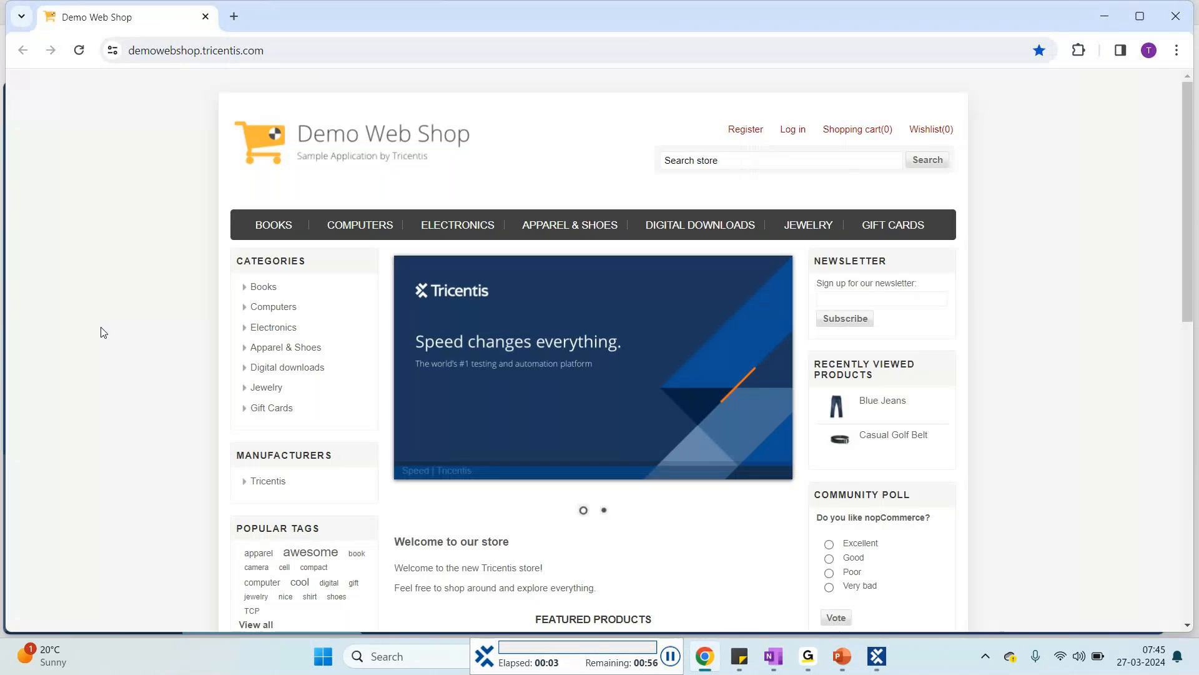
click(790, 133)
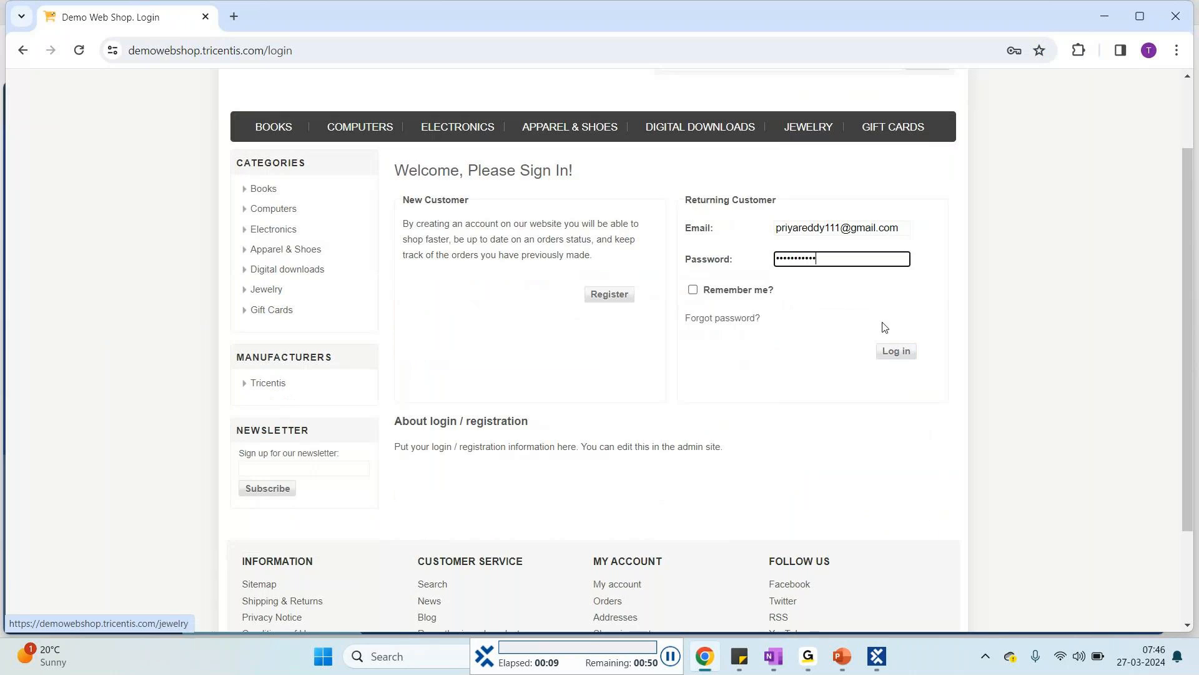
click(897, 352)
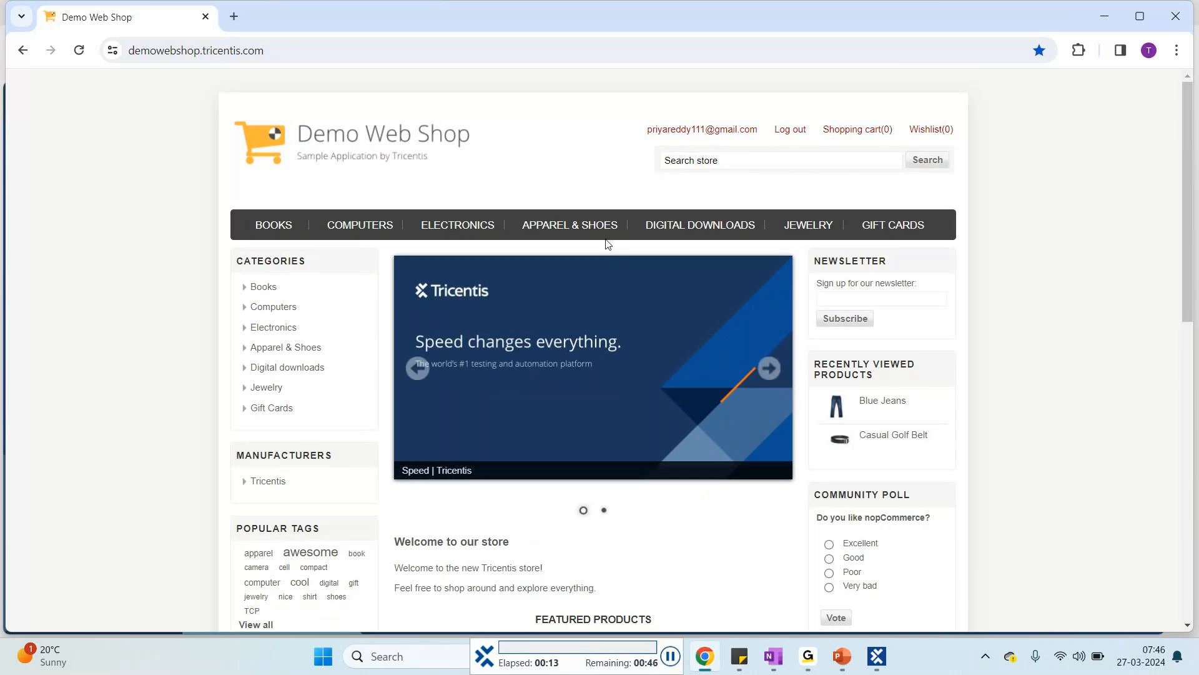
click(571, 227)
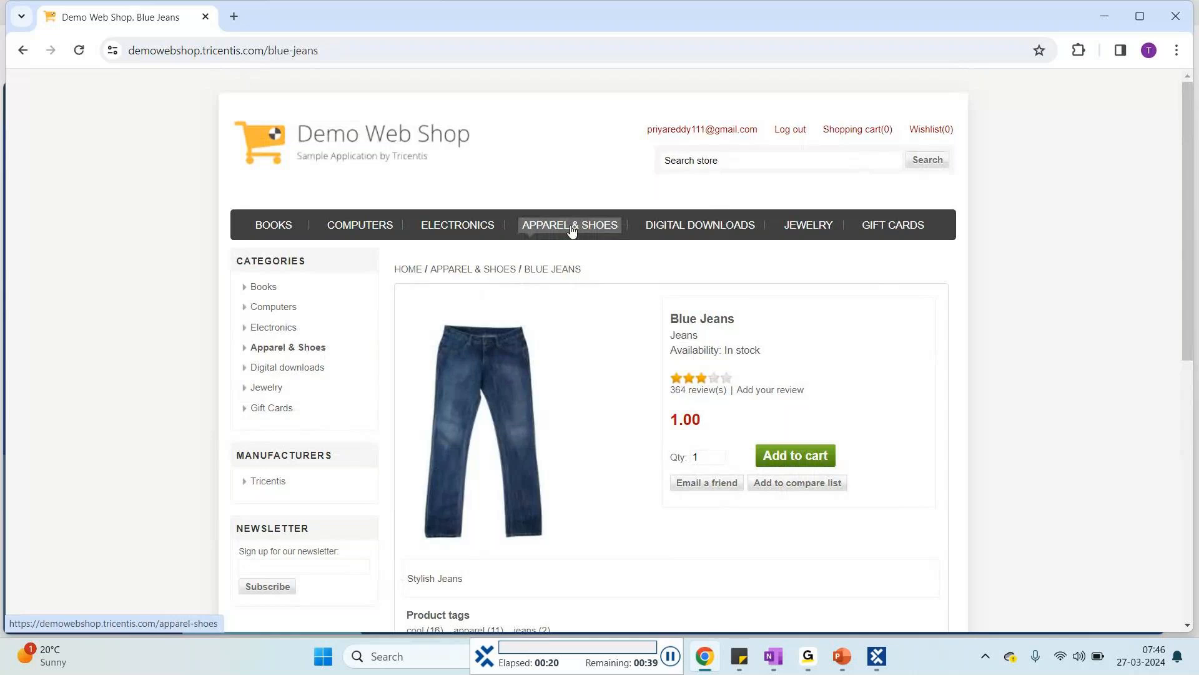
click(794, 353)
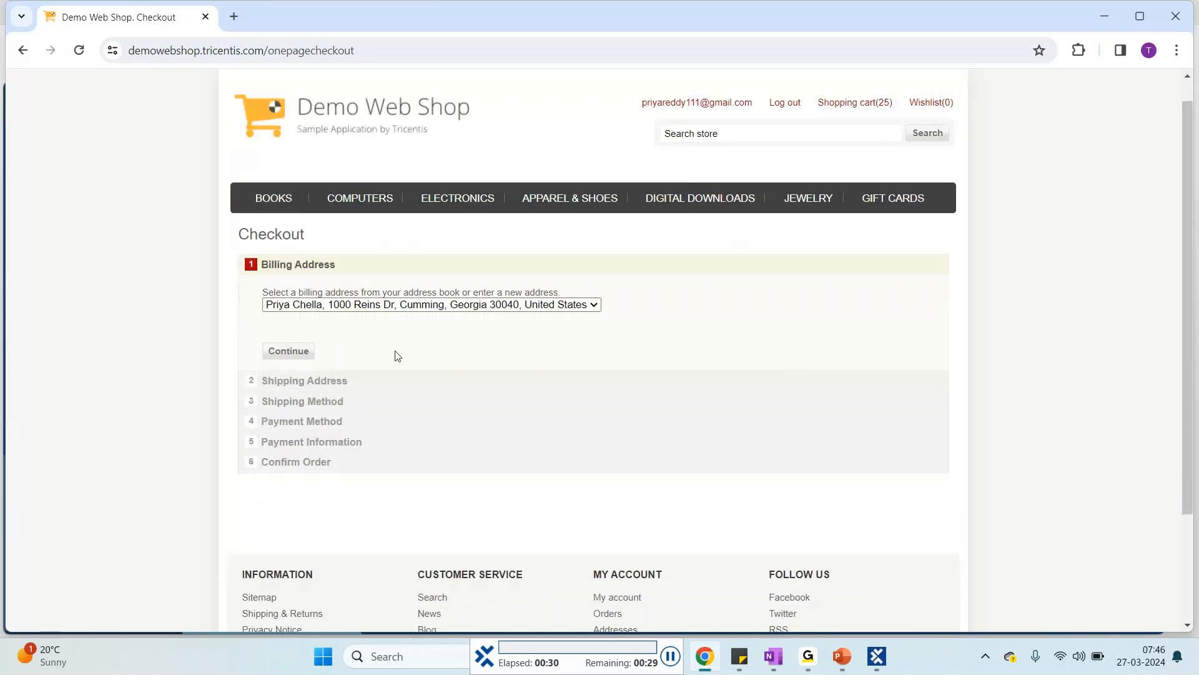
click(289, 353)
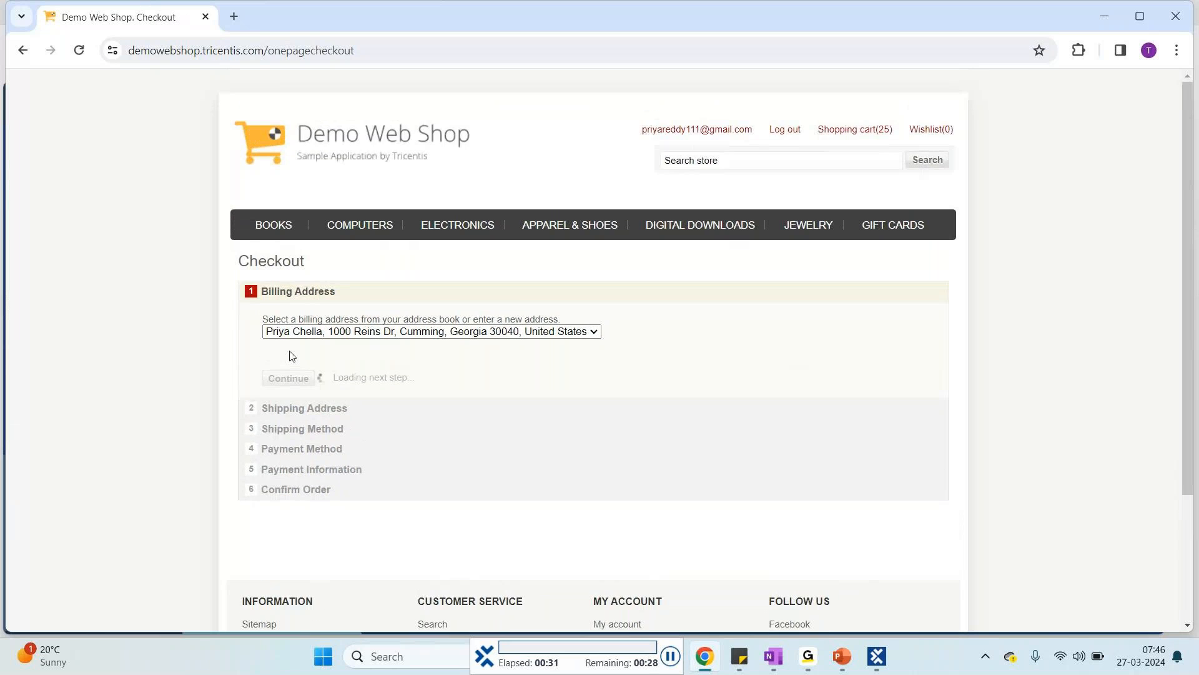
click(289, 353)
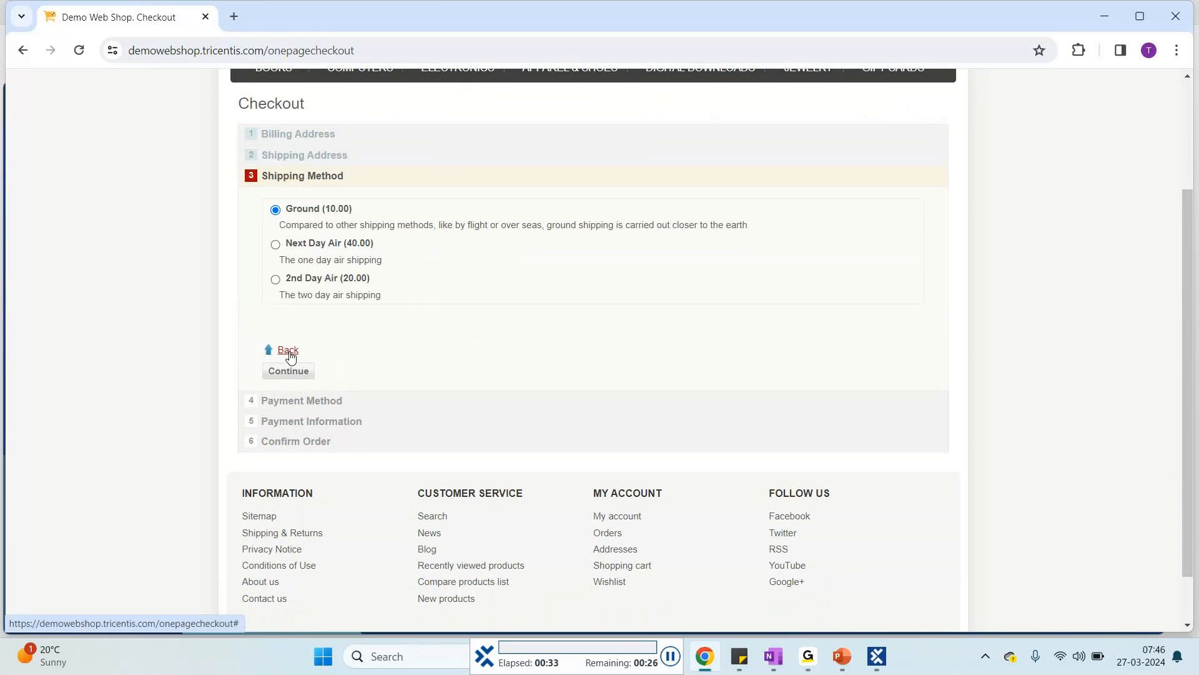
click(289, 354)
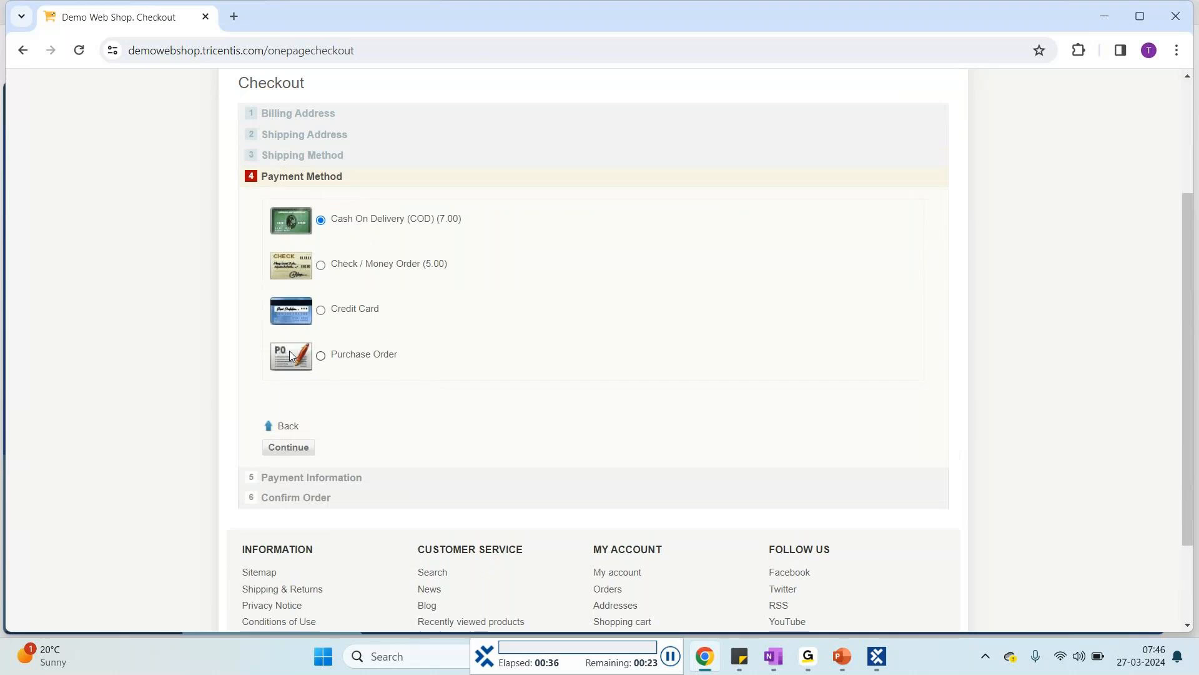
click(319, 352)
click(290, 353)
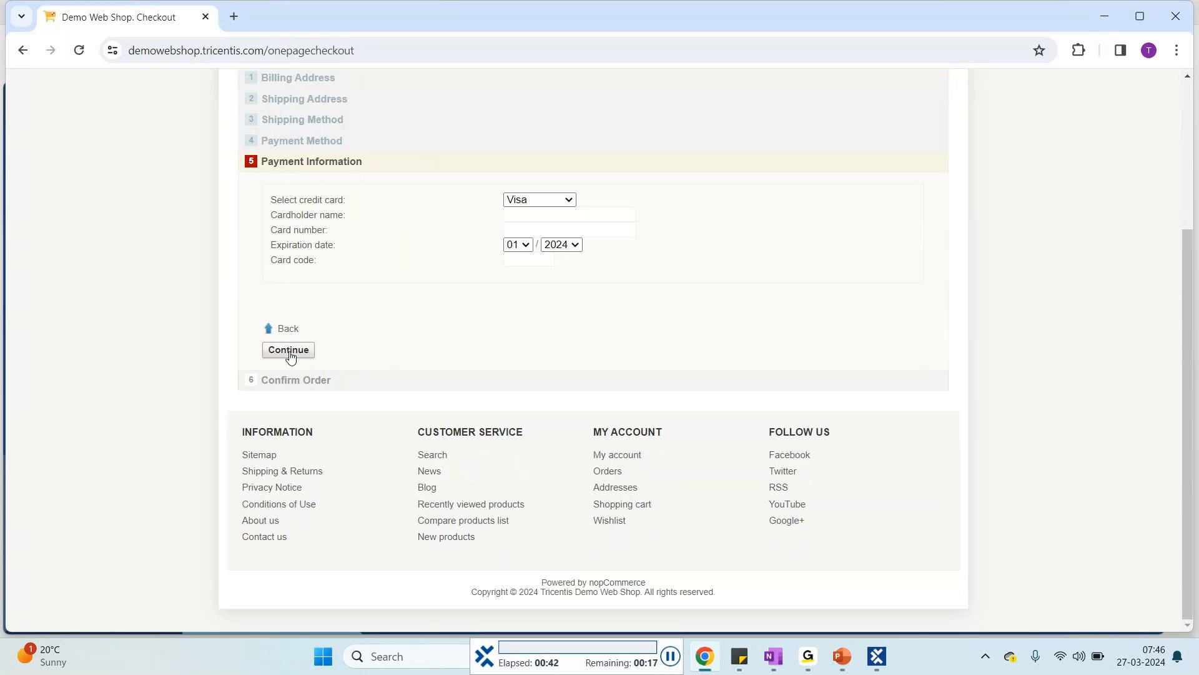
click(289, 351)
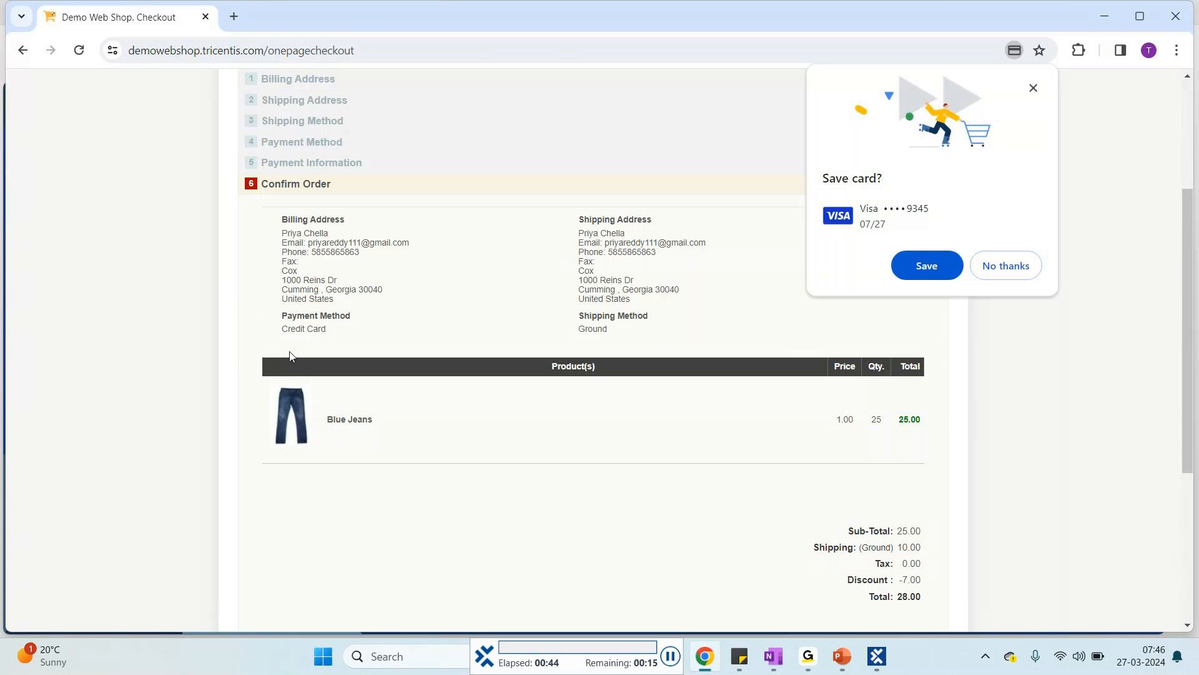
scroll(289, 356, down, 5)
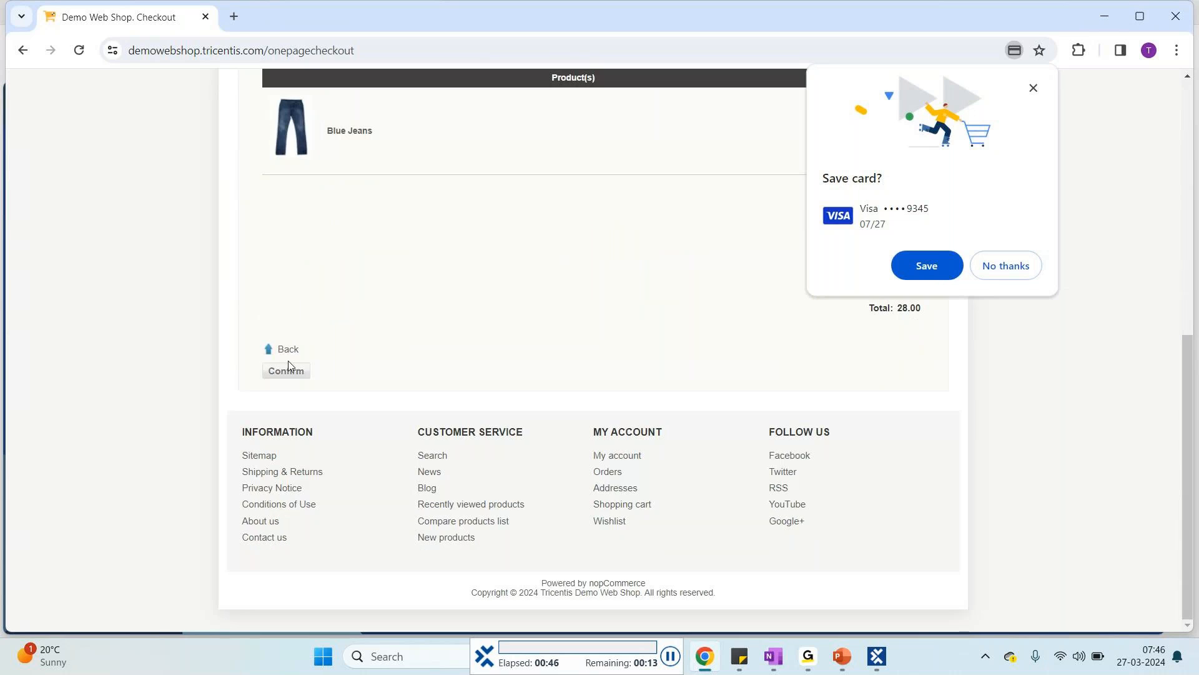
click(287, 372)
click(273, 357)
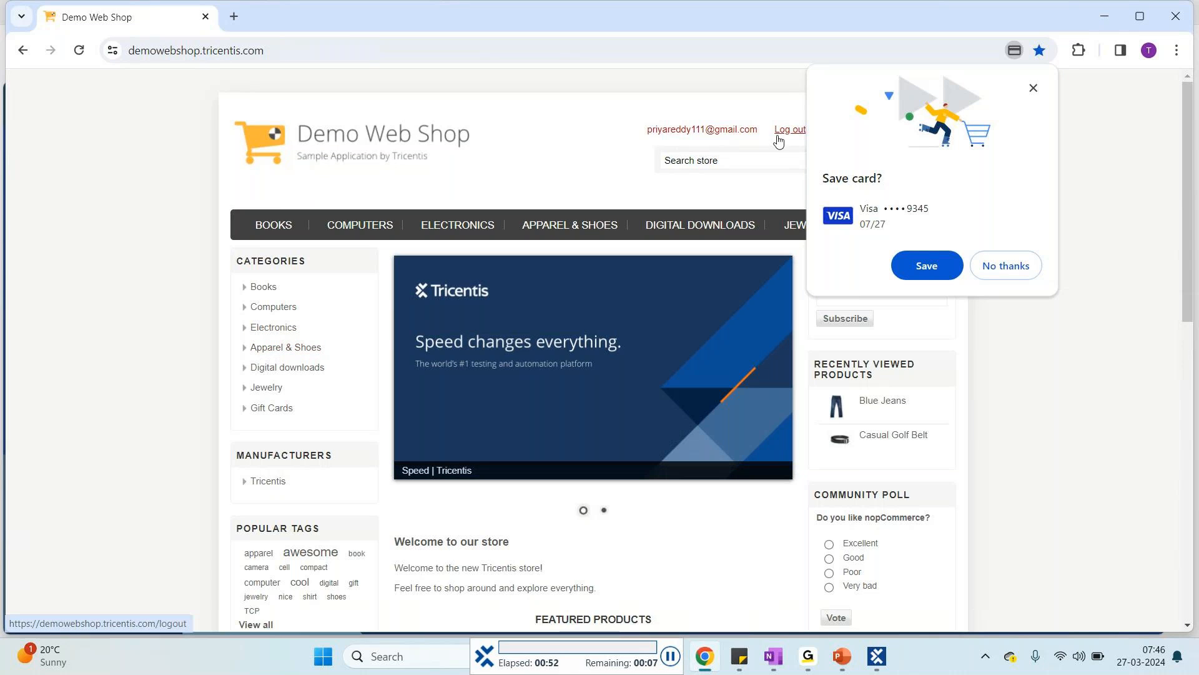
click(787, 131)
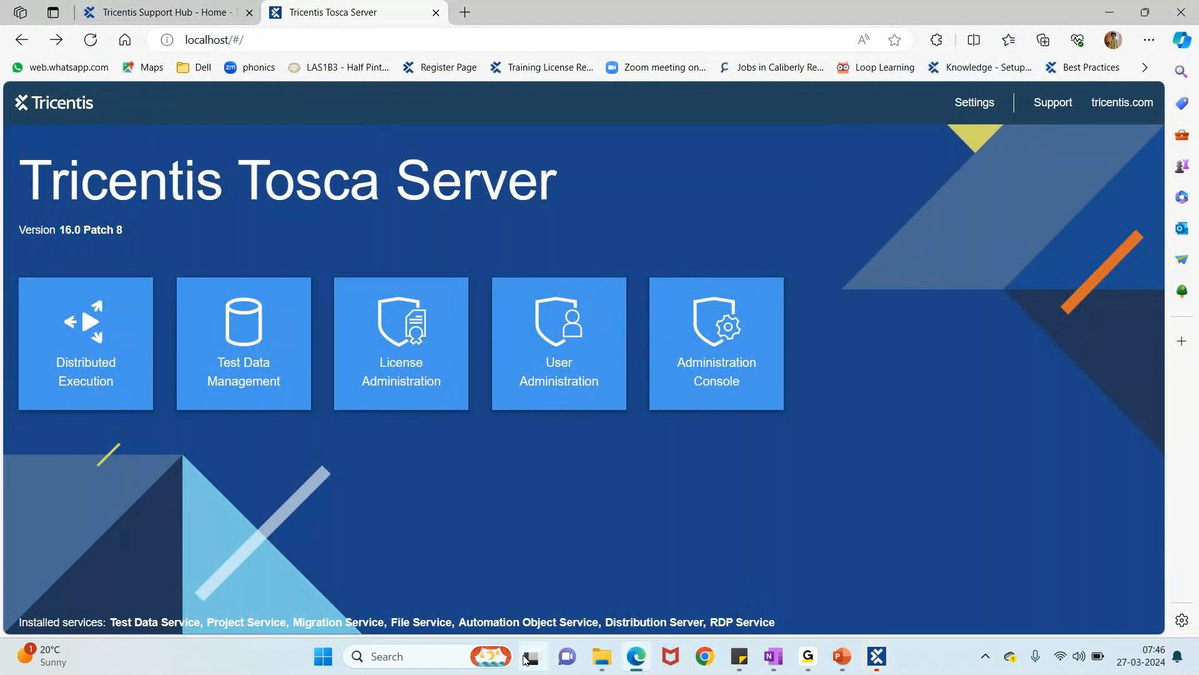
Step: Switch back to Tosca Commander and maximize the ScratchBook window with the Discount Code run's results
click(877, 656)
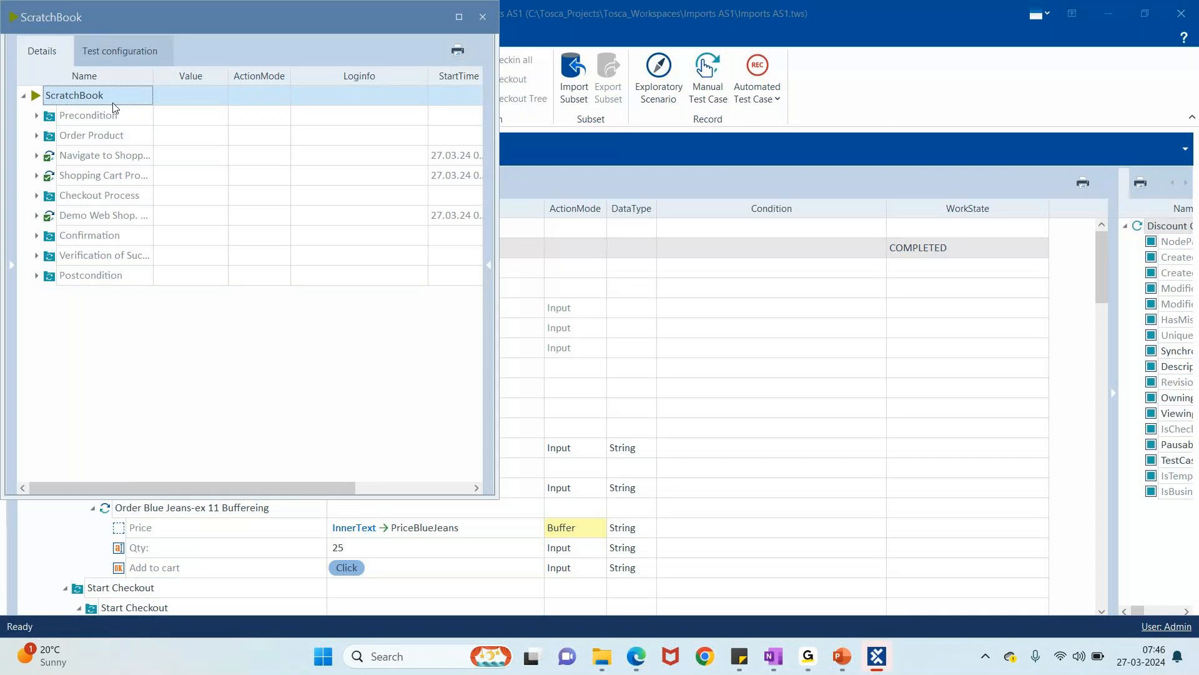
drag(206, 15, 657, 2)
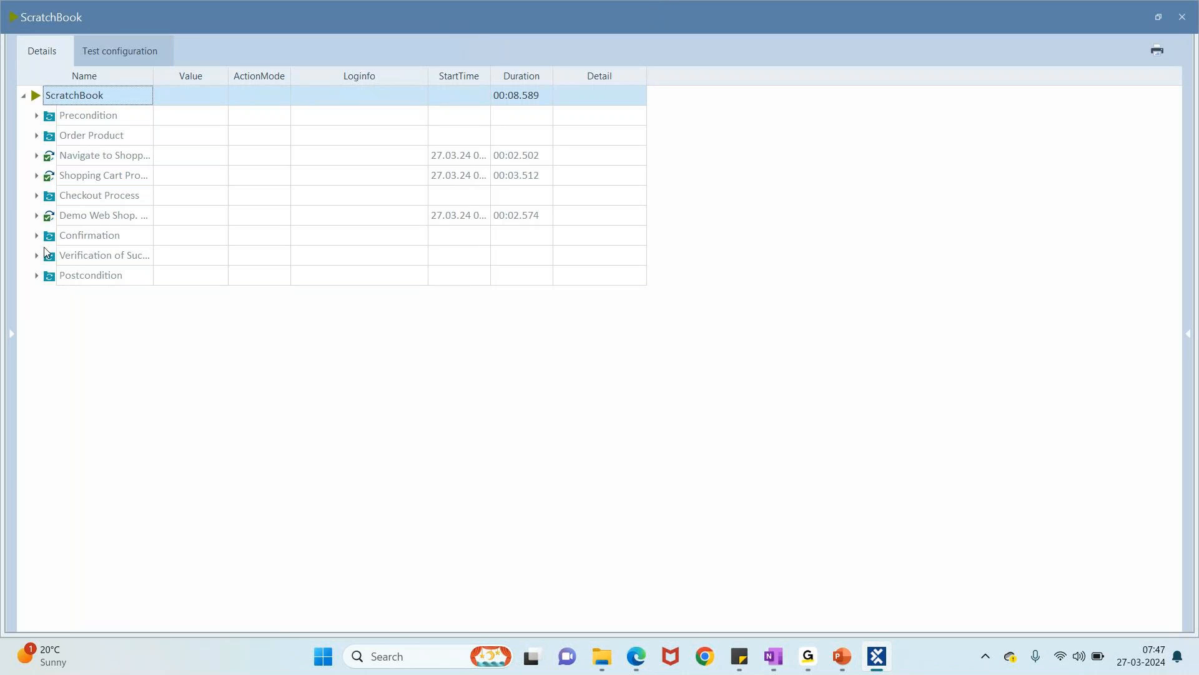
Step: Expand the ScratchBook run's results from Postcondition up to Precondition, including checkout, shopping cart and ordering, to examine each step's status
click(37, 275)
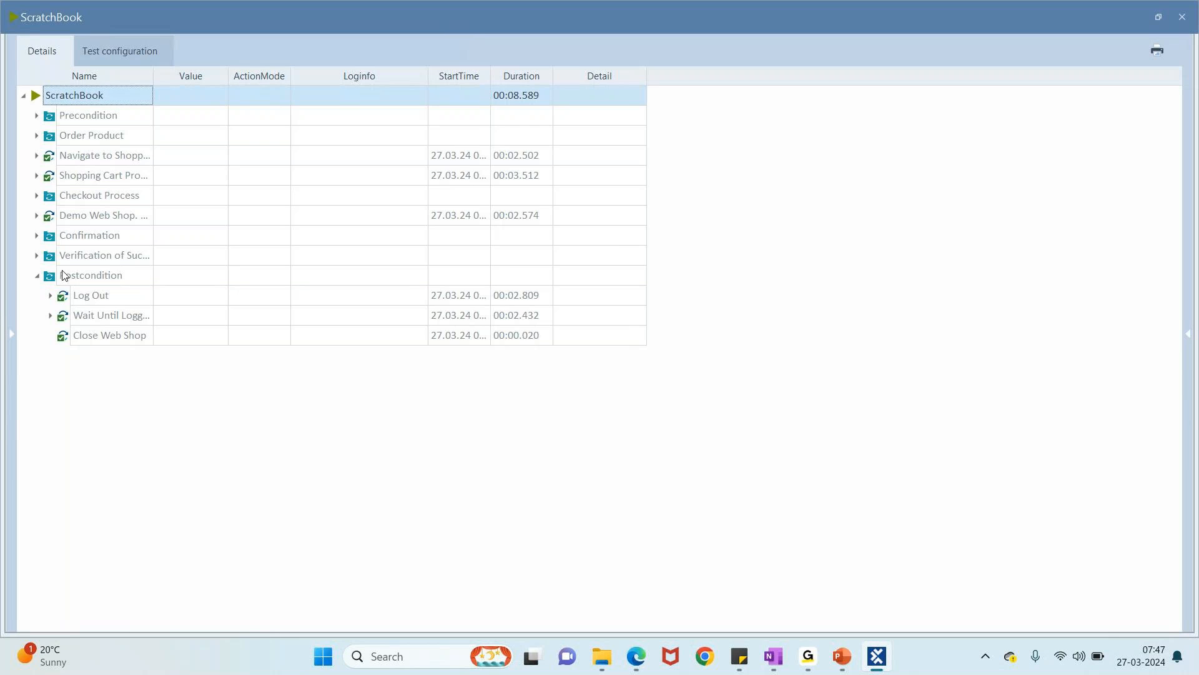
click(37, 256)
click(36, 236)
click(36, 215)
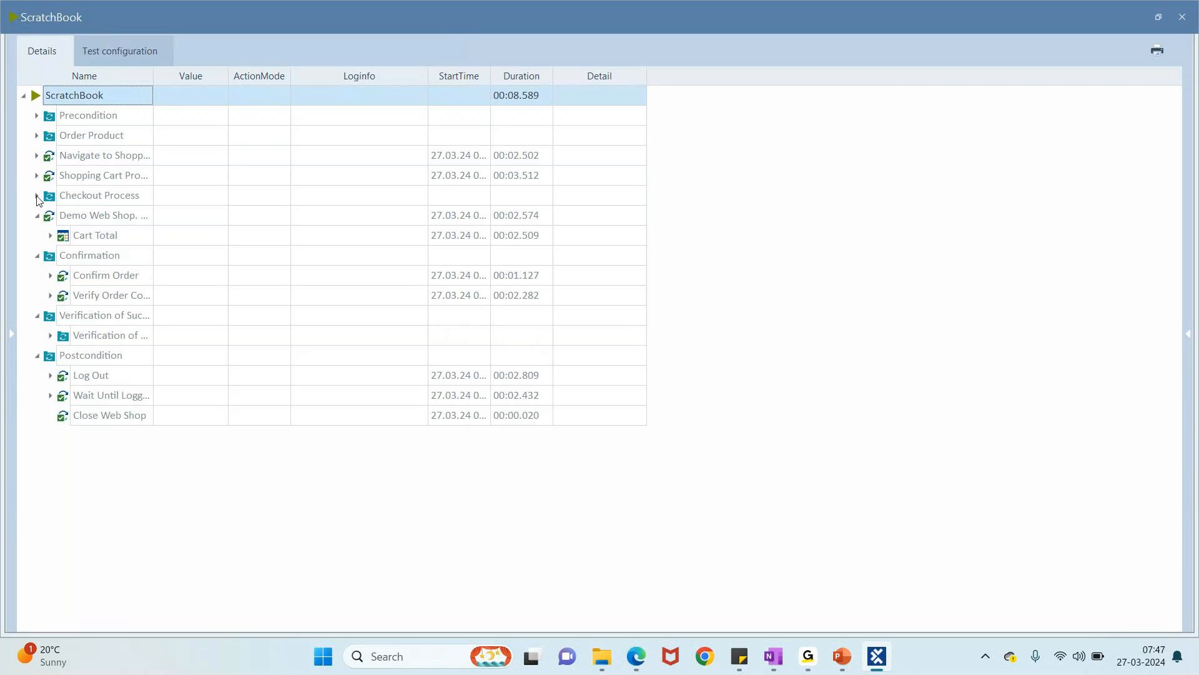
click(37, 194)
click(36, 175)
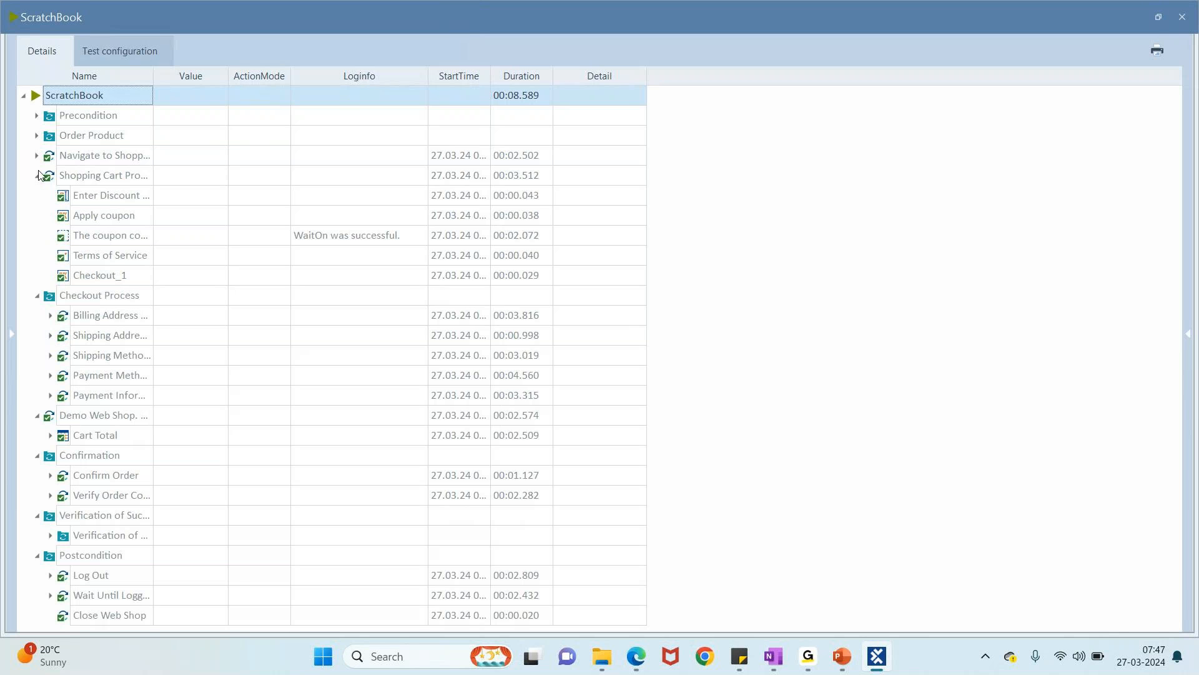
click(37, 156)
click(37, 156)
click(37, 136)
click(36, 115)
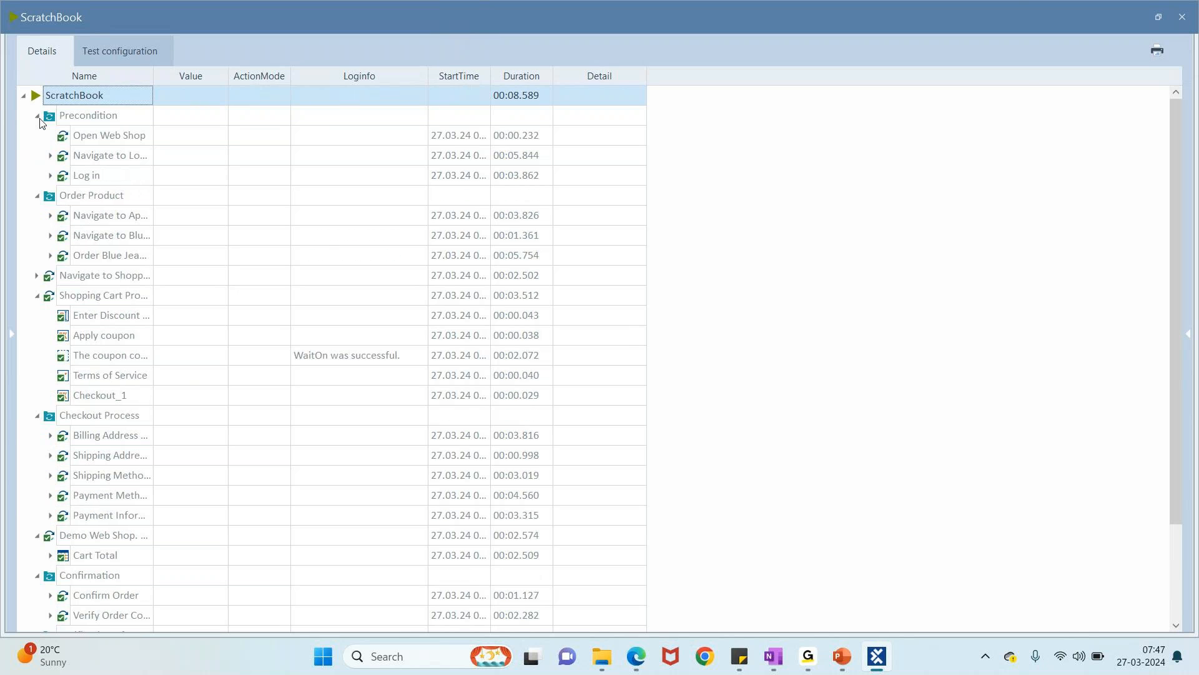
Step: Close the ScratchBook results and bring back the test cases folder tree beside the Discount Code details at a moderate width
click(1182, 17)
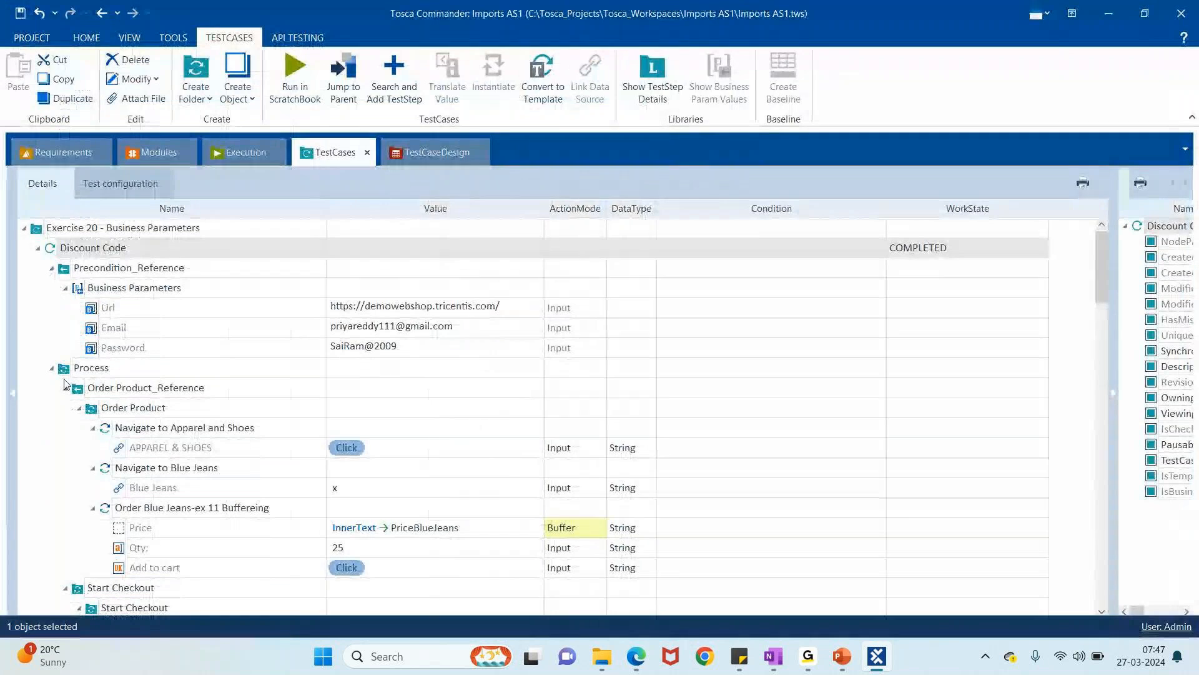
drag(13, 420, 384, 423)
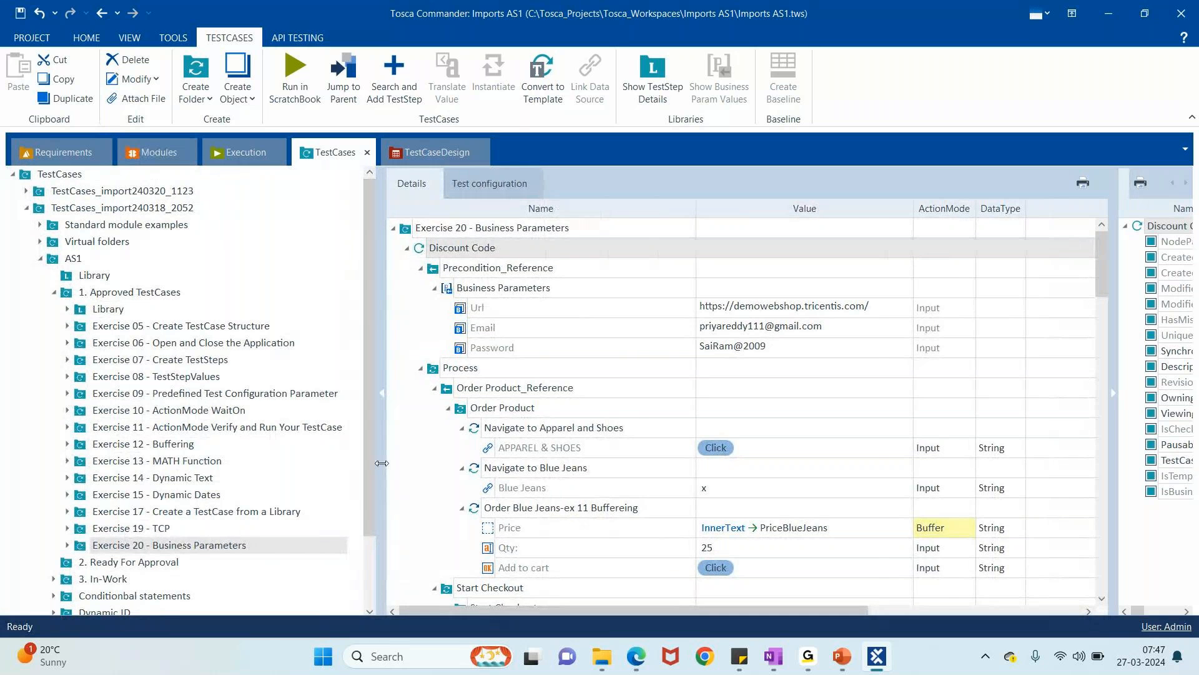
drag(382, 463, 321, 463)
Step: Switch to the Demo Day 2 presentation in PowerPoint and show the Tricentis Tosca Cycle slide
mouse_move(841, 666)
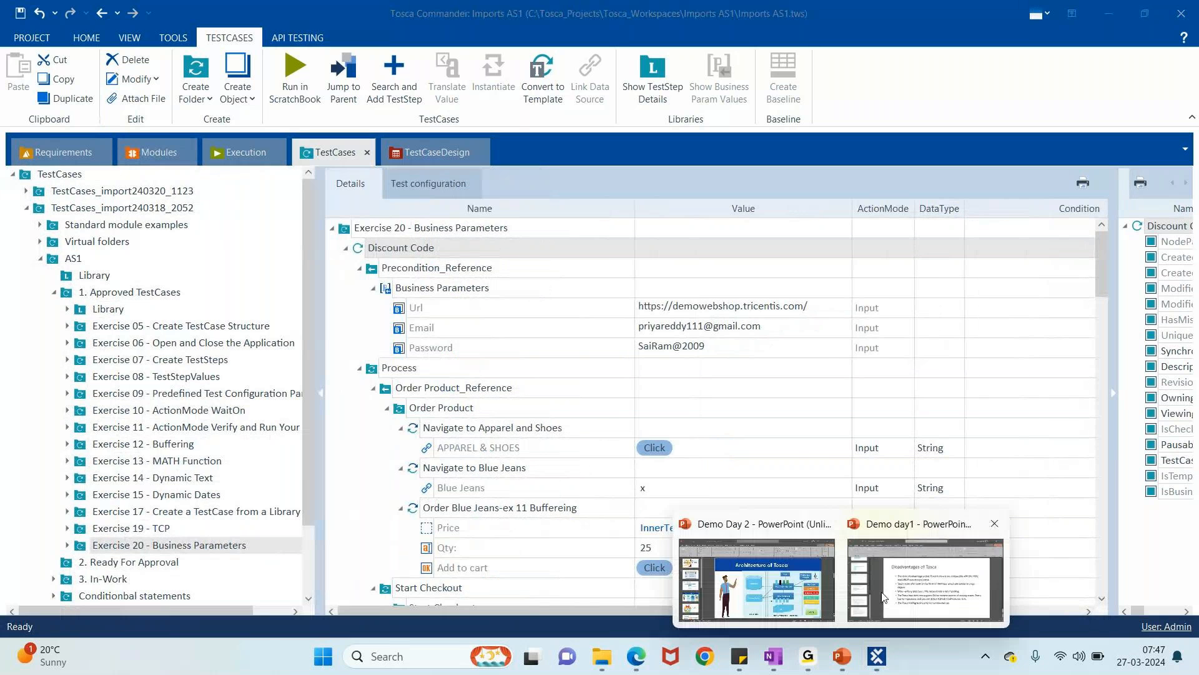
click(753, 581)
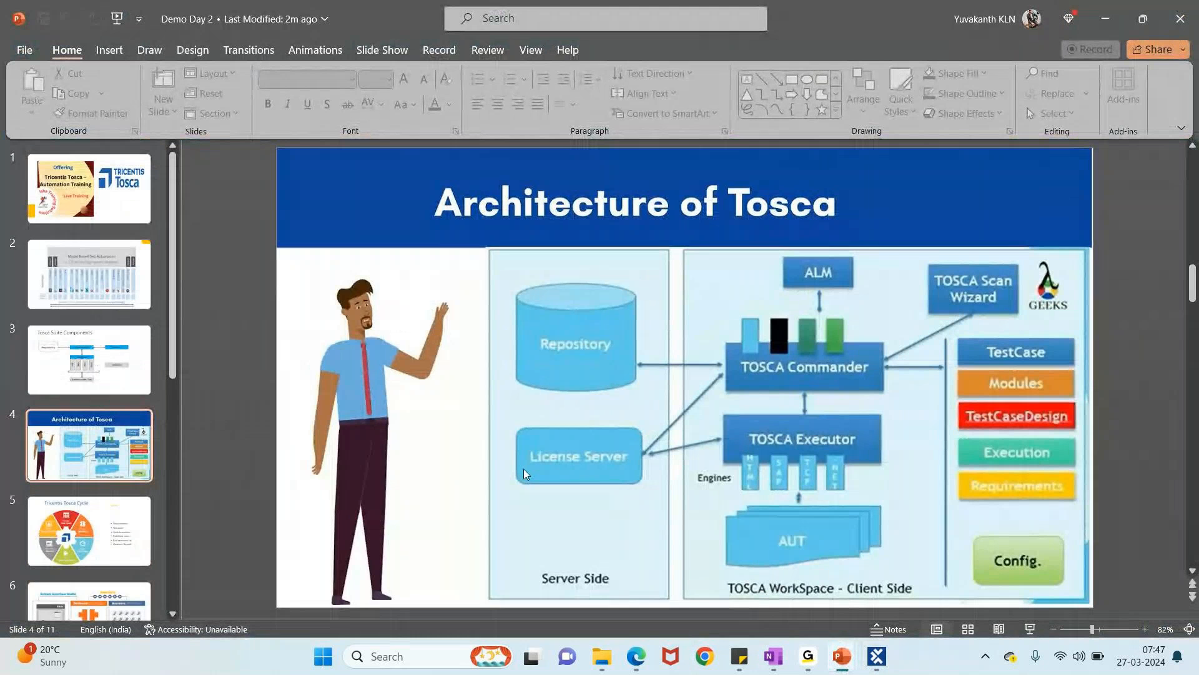
scroll(437, 281, down, 1)
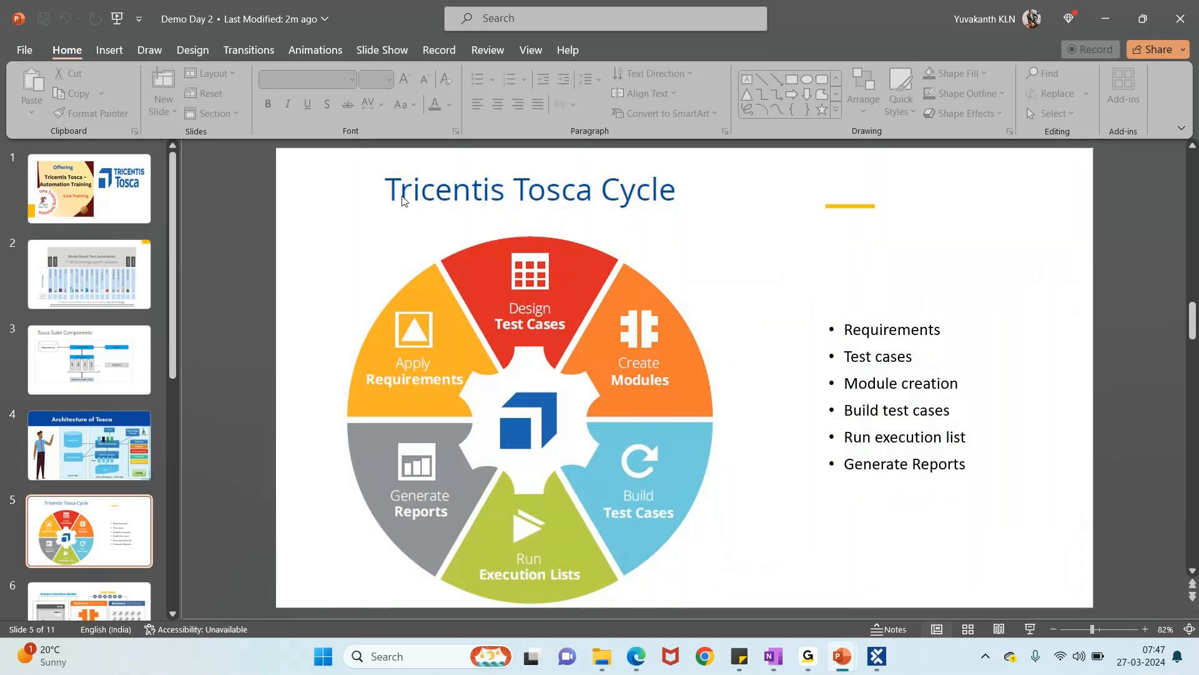